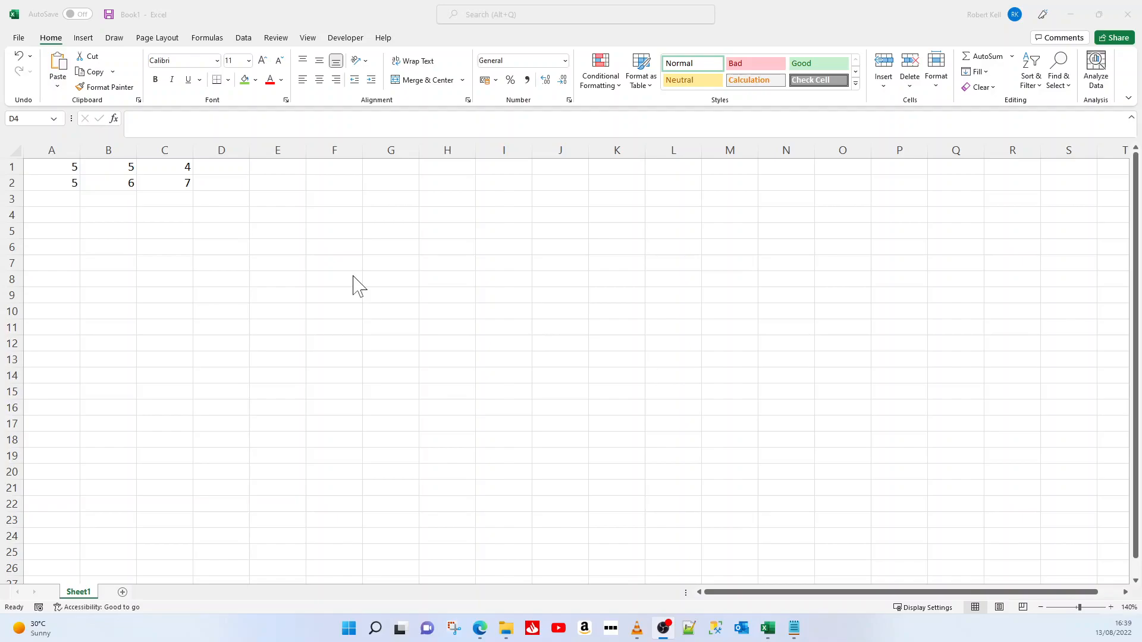
# Enter the text Hello in cell B7 and reselect that cell
pyautogui.click(68, 258)
pyautogui.click(67, 257)
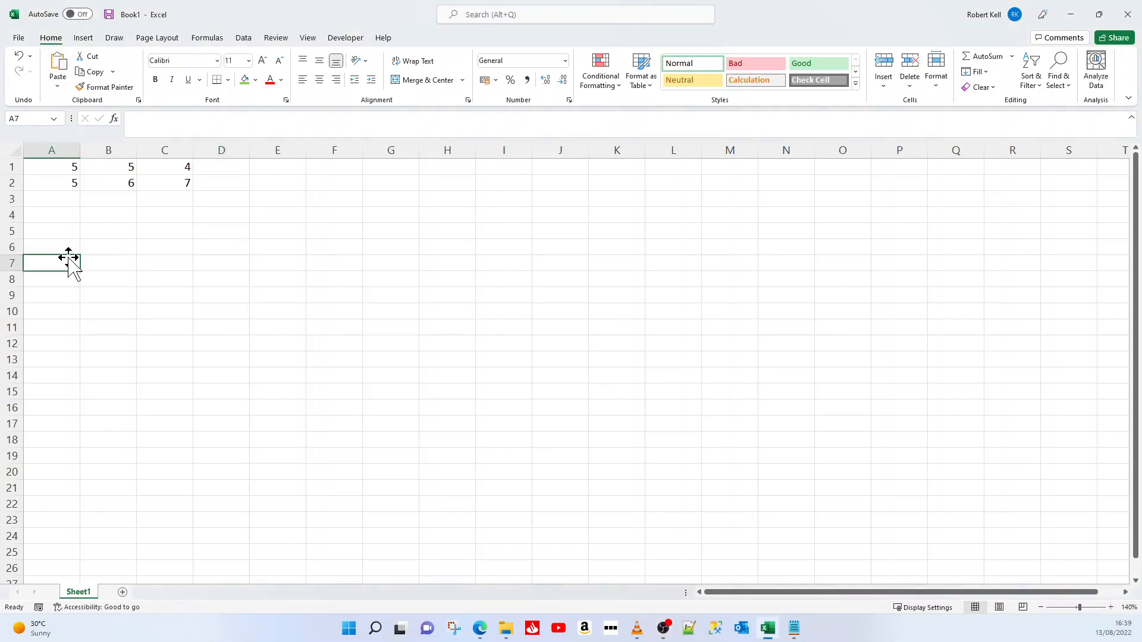
pyautogui.click(121, 263)
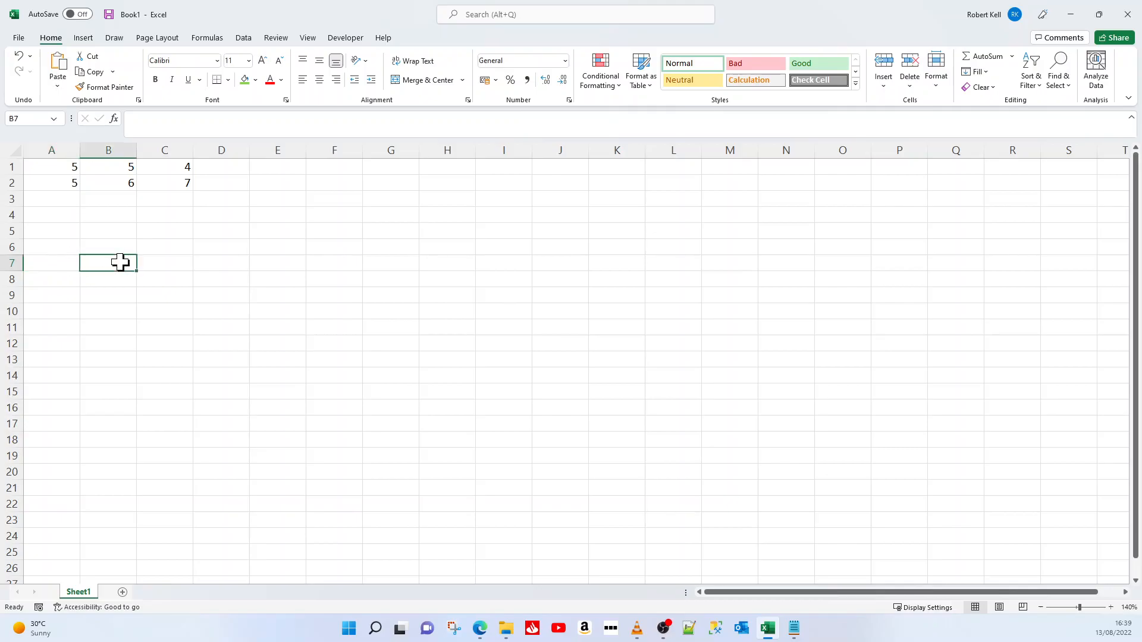
pyautogui.write('Hellp')
pyautogui.press('BackSpace')
pyautogui.write('o')
pyautogui.press('Return')
pyautogui.click(120, 262)
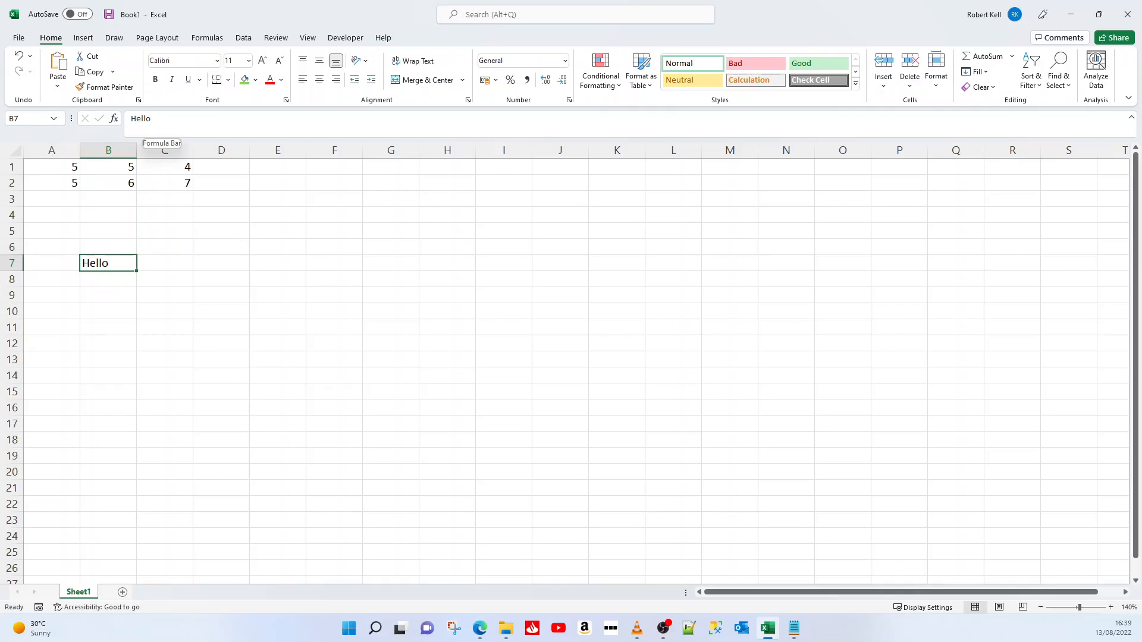
# Delete the text from cell B7
pyautogui.doubleClick(141, 119)
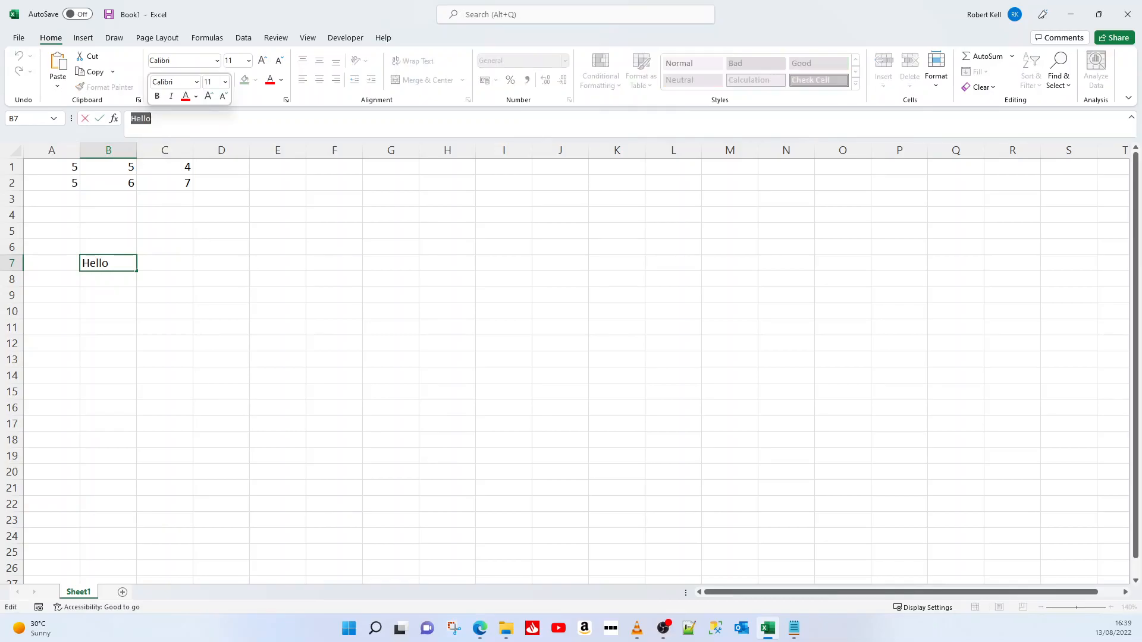
pyautogui.press('Return')
pyautogui.click(109, 263)
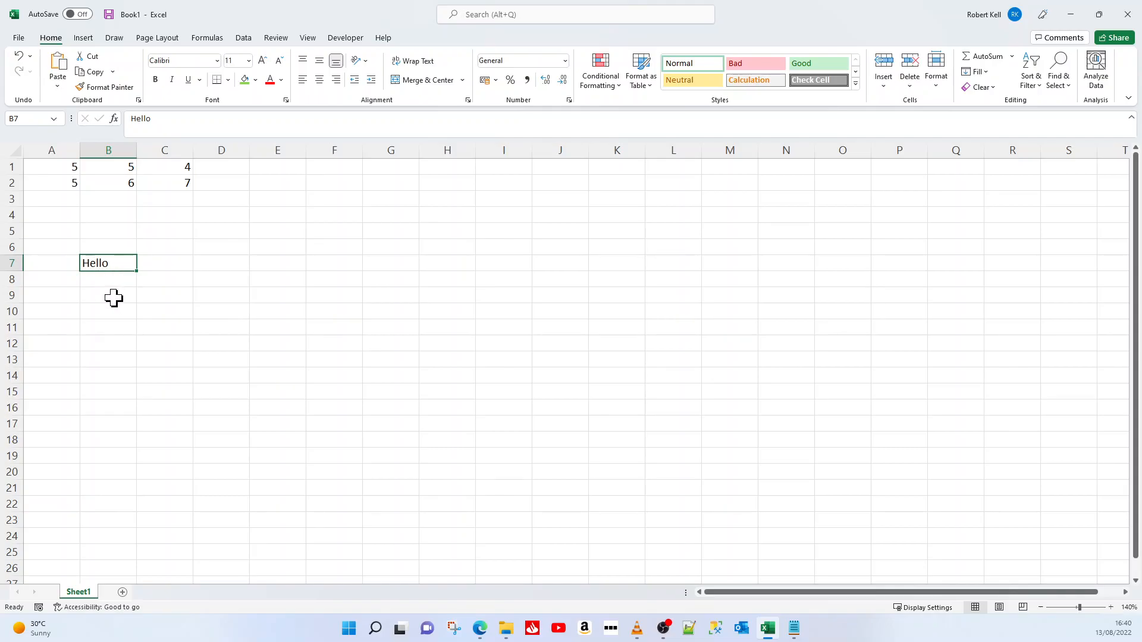
pyautogui.press('Delete')
pyautogui.click(53, 263)
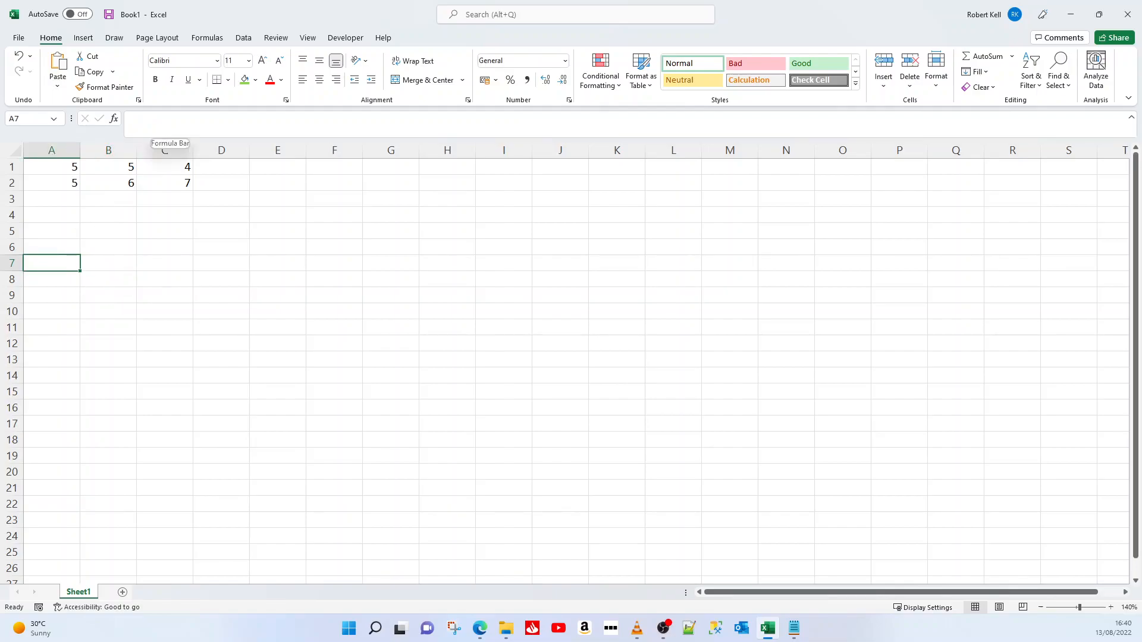
pyautogui.press('F2')
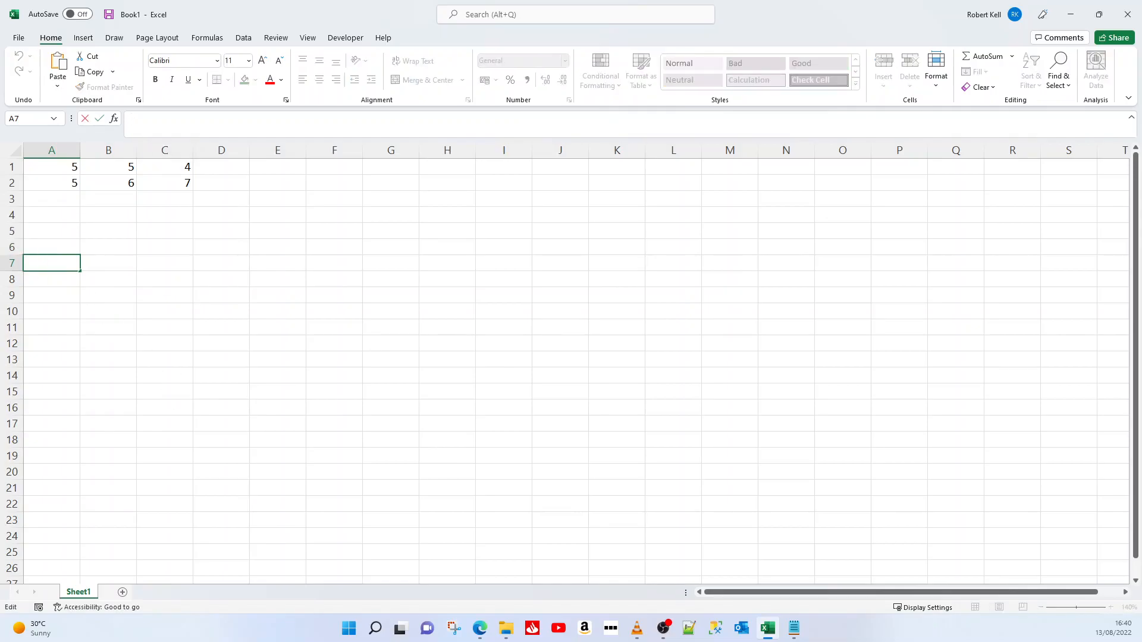
pyautogui.click(88, 308)
# Enter the formula =1+1 in cell A7 and reselect the cell to view its formula
pyautogui.click(49, 262)
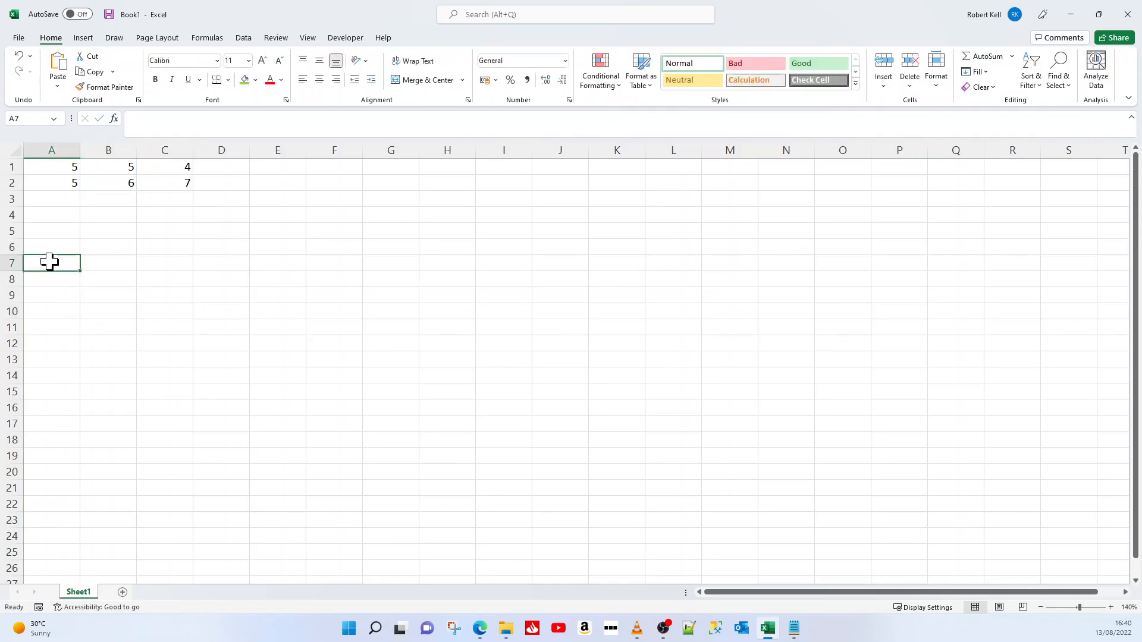
pyautogui.write('=')
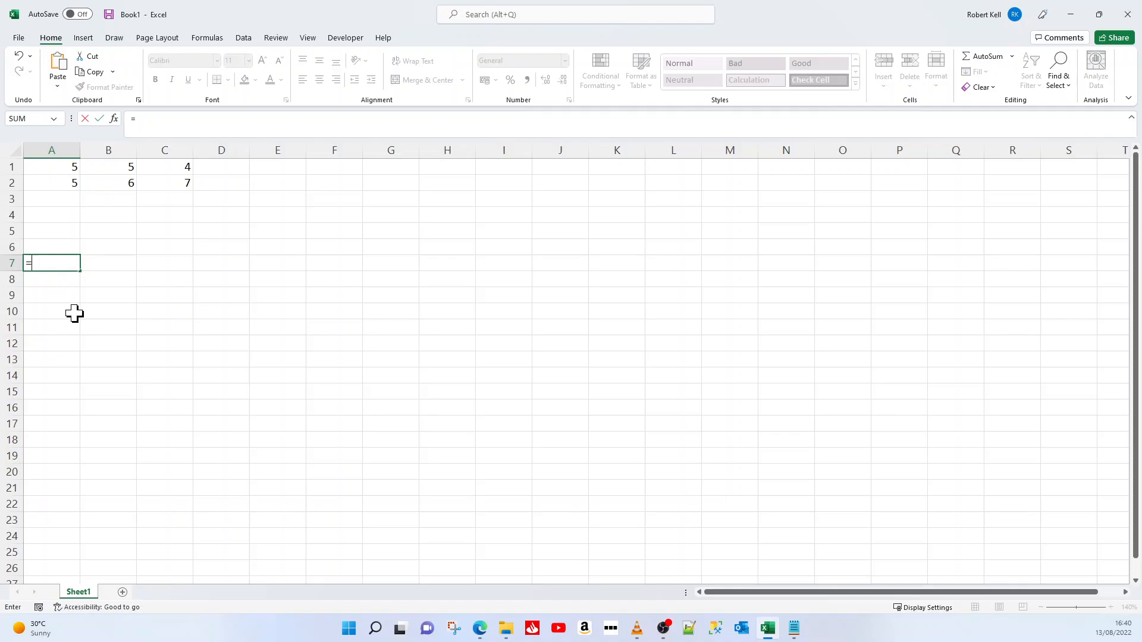
pyautogui.write('1+1')
pyautogui.press('Return')
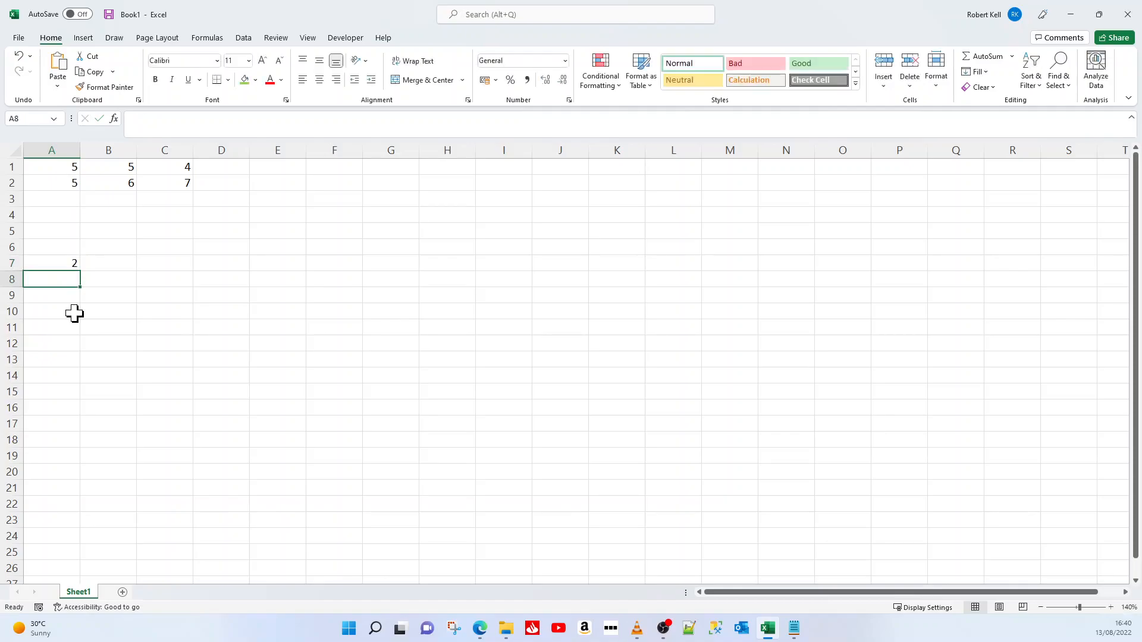
pyautogui.click(43, 265)
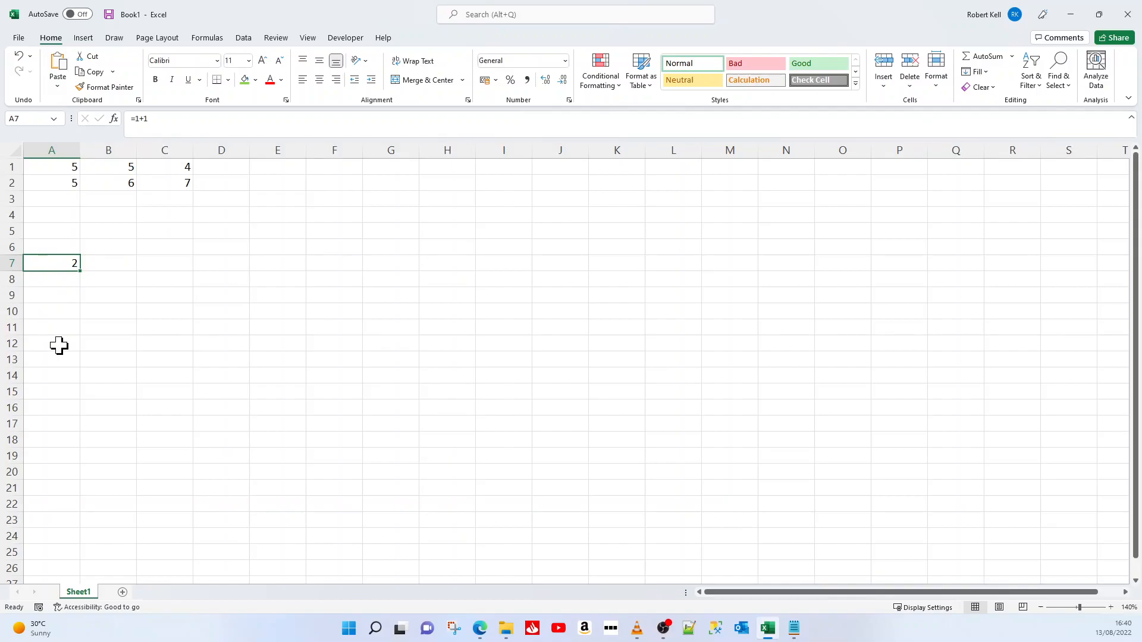
# Enter the formula =9-5 in cell A8 and reselect the cell to view its formula
pyautogui.press('Down')
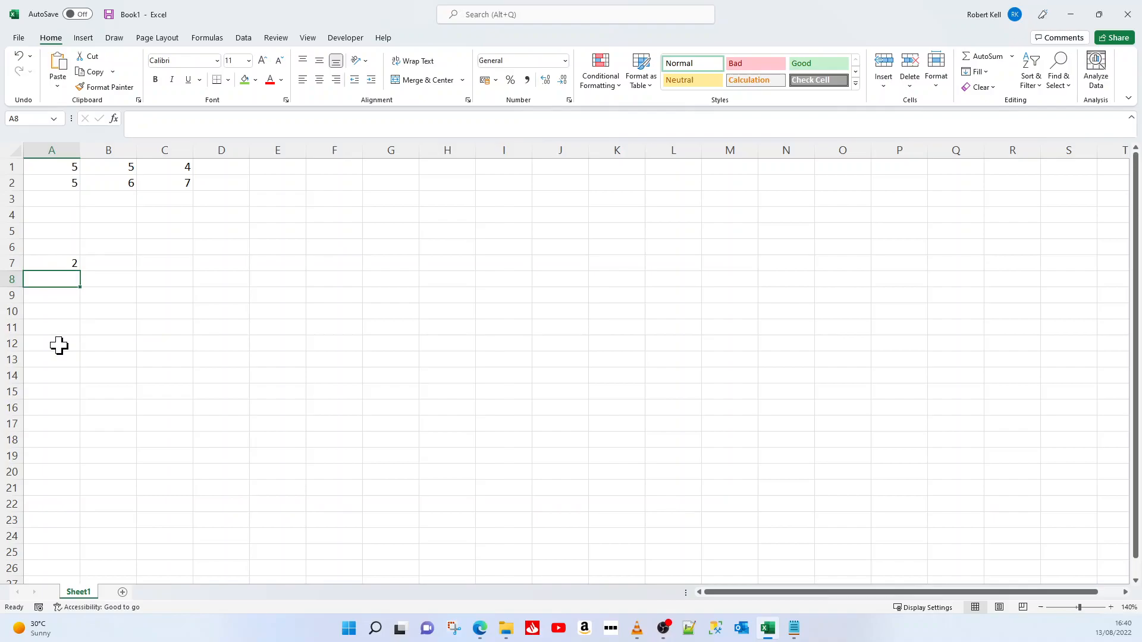
pyautogui.write('=')
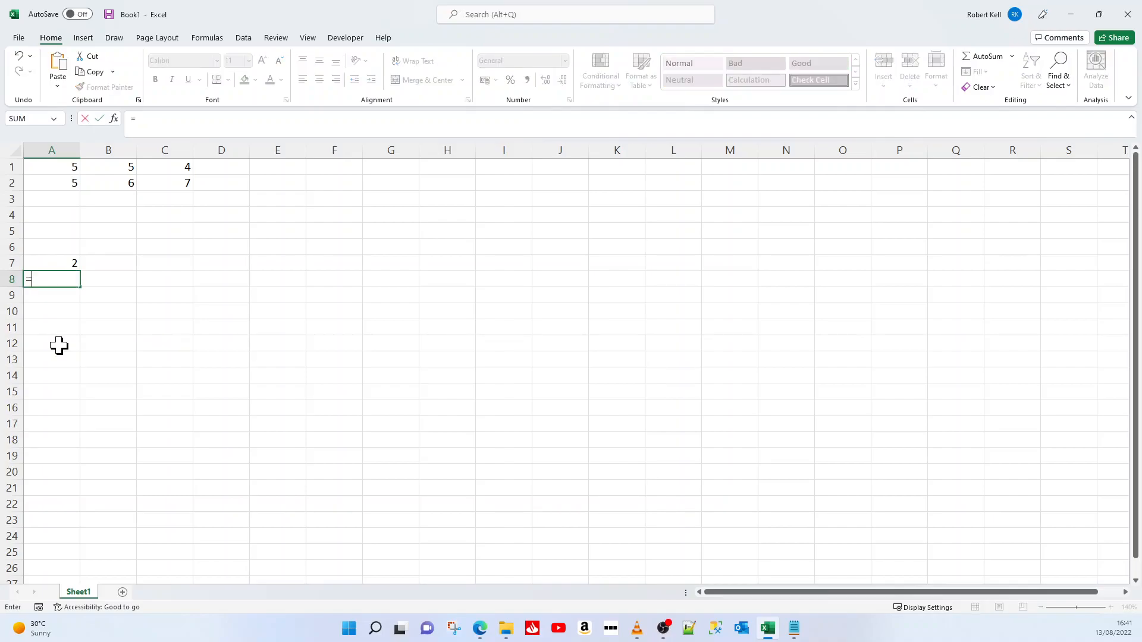
pyautogui.write('2+2')
pyautogui.press('Return')
pyautogui.press('Up')
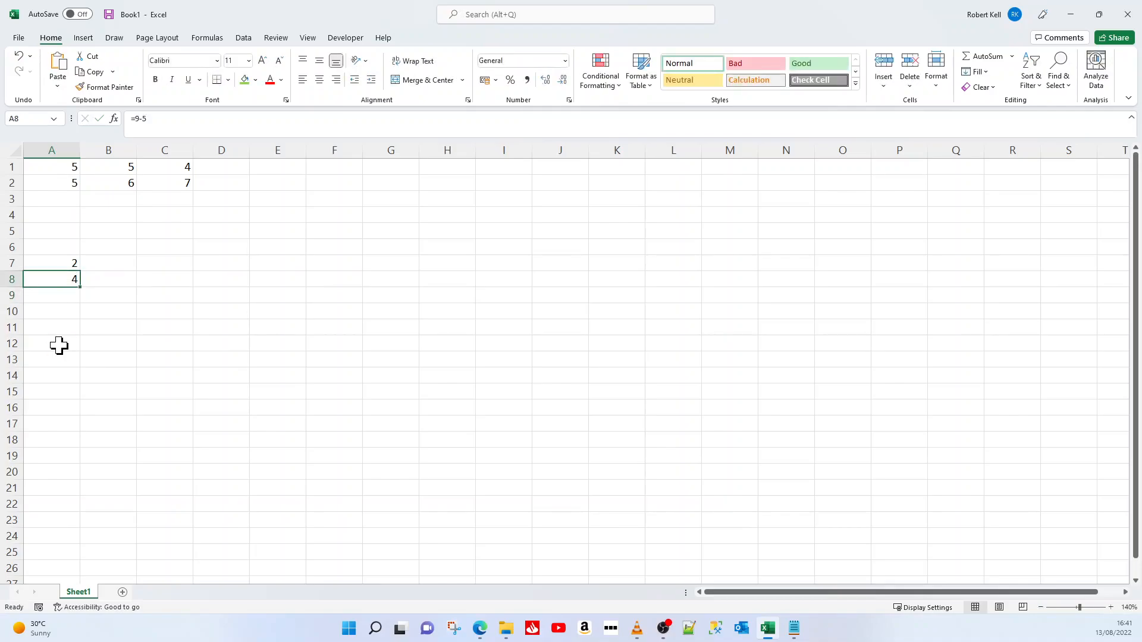
# Enter the formula =(3*4)-2 in cell A9 and reselect the cell to view its formula
pyautogui.press('Down')
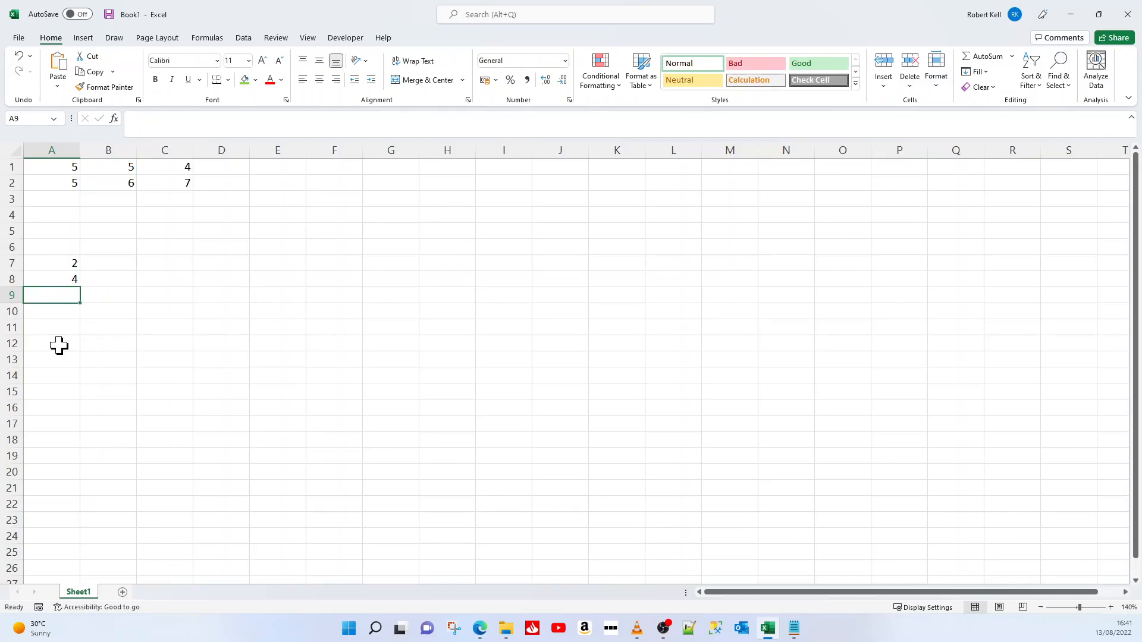
pyautogui.write('=(')
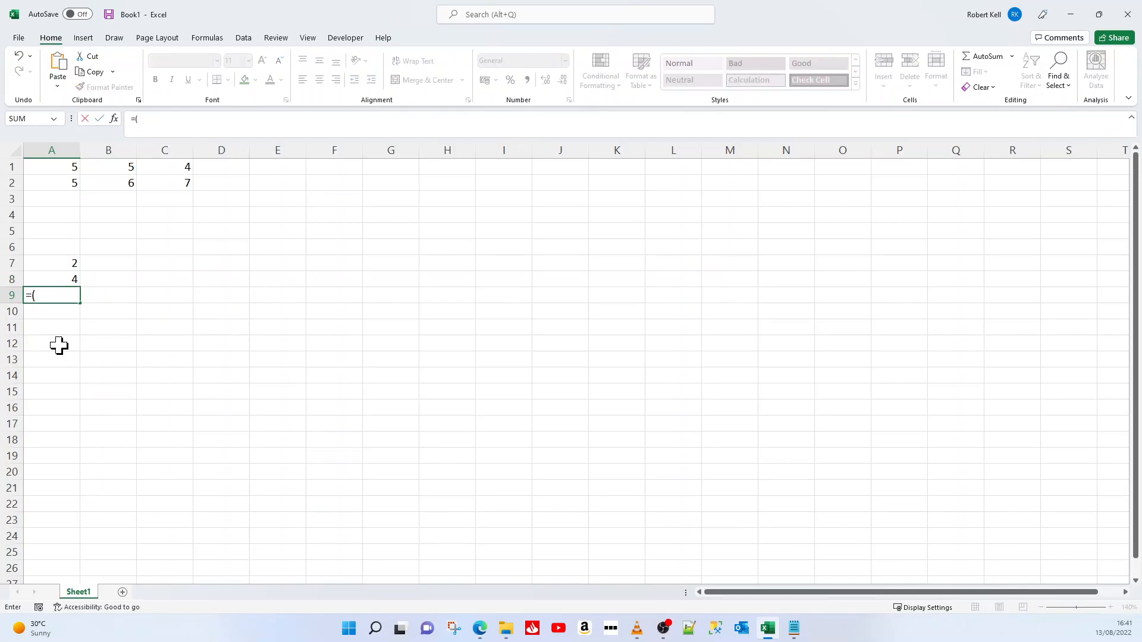
pyautogui.write('3*4)-2')
pyautogui.press('Return')
pyautogui.press('Up')
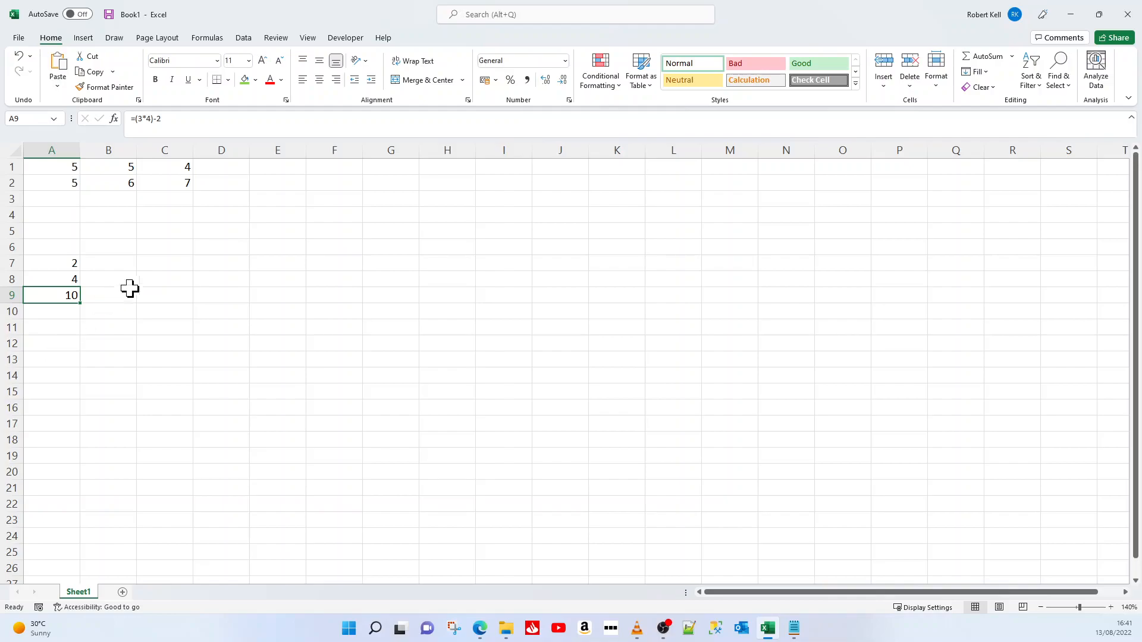
# Enter the formula =C2 in cell C7 to reference cell C2, and reselect C7 to view its formula
pyautogui.click(171, 262)
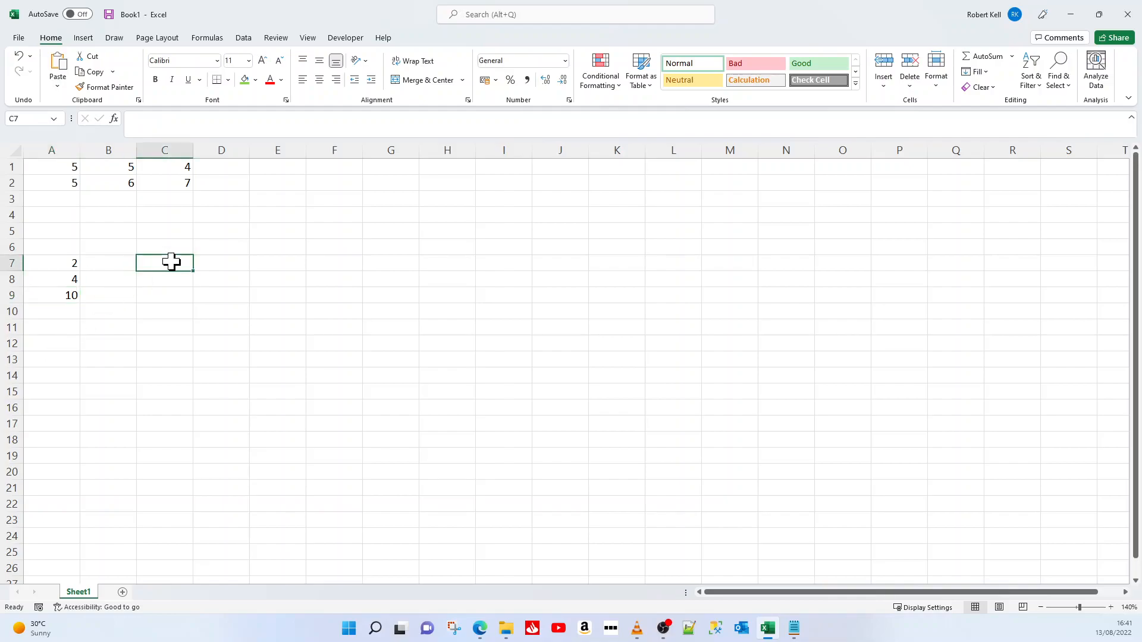
pyautogui.write('=')
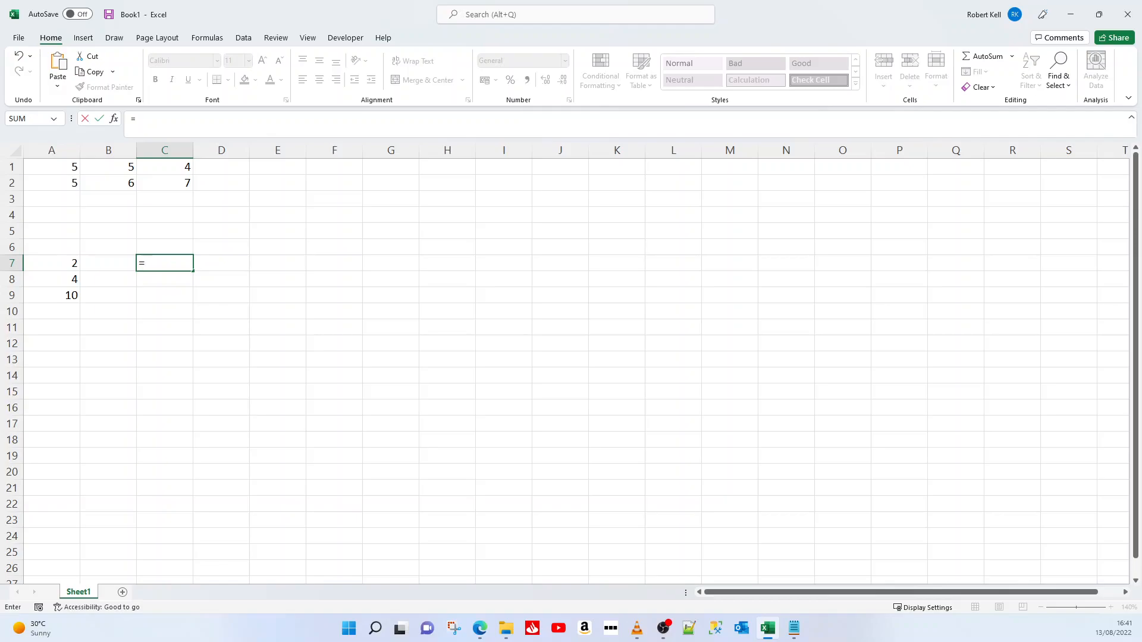
pyautogui.click(171, 181)
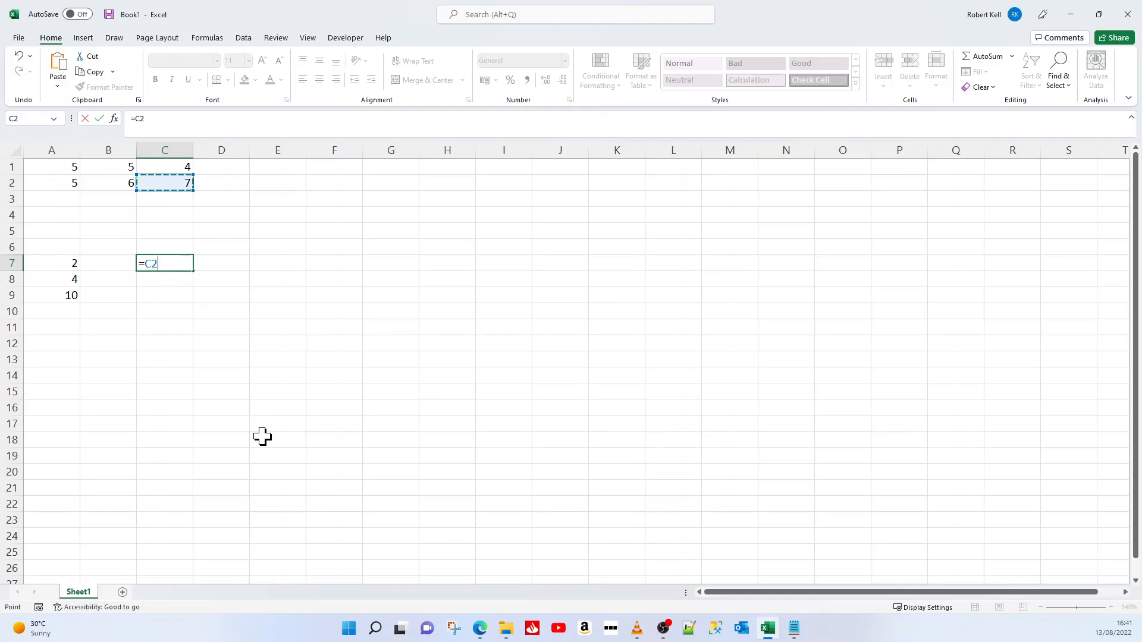
pyautogui.press('Return')
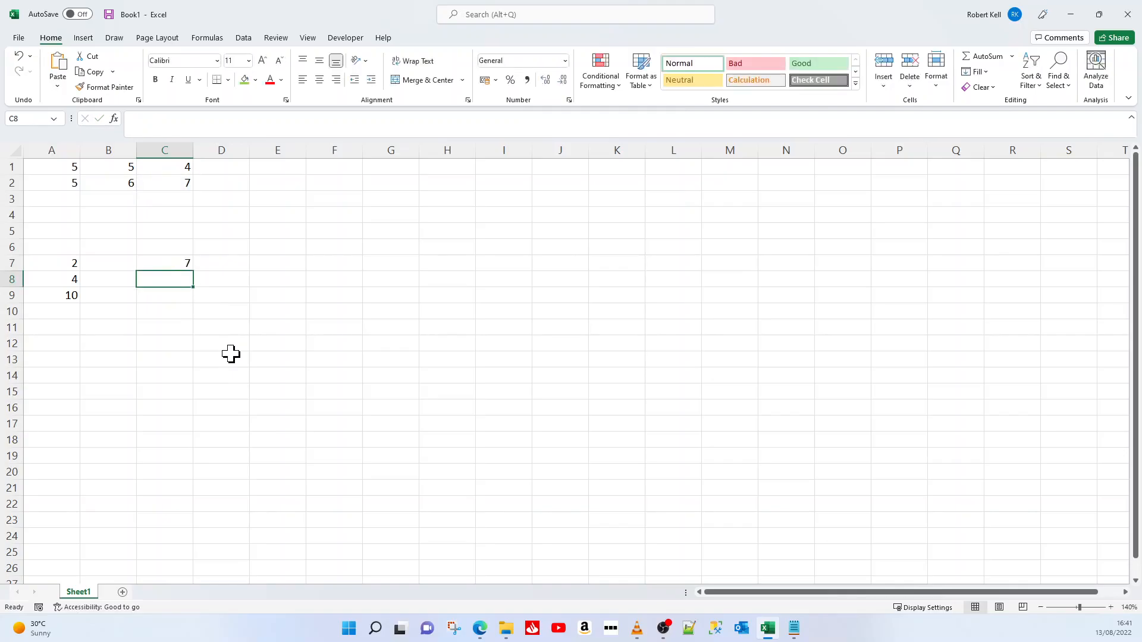
pyautogui.click(170, 260)
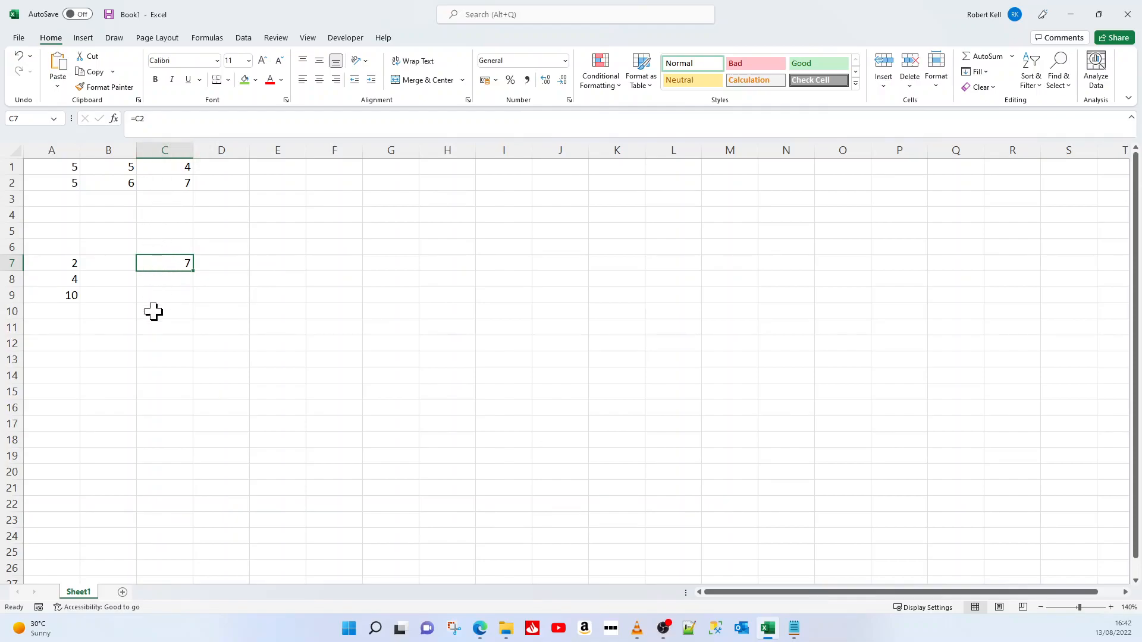
# Change the value in cell C2 to 4 and select C7 to check its linked value
pyautogui.click(171, 188)
pyautogui.write('4')
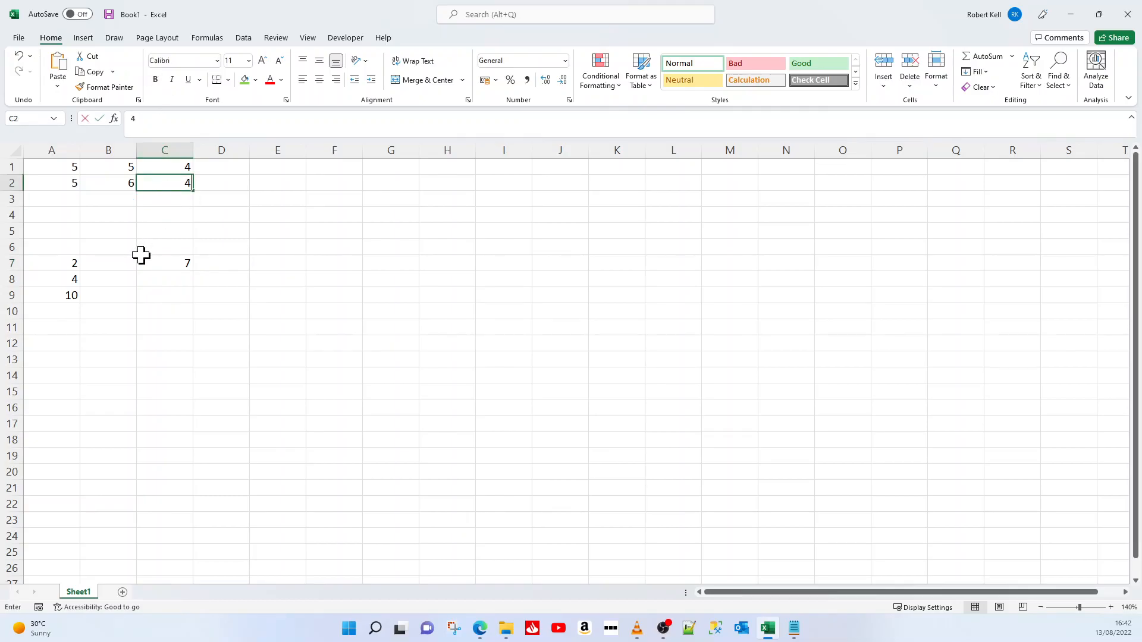
pyautogui.press('Return')
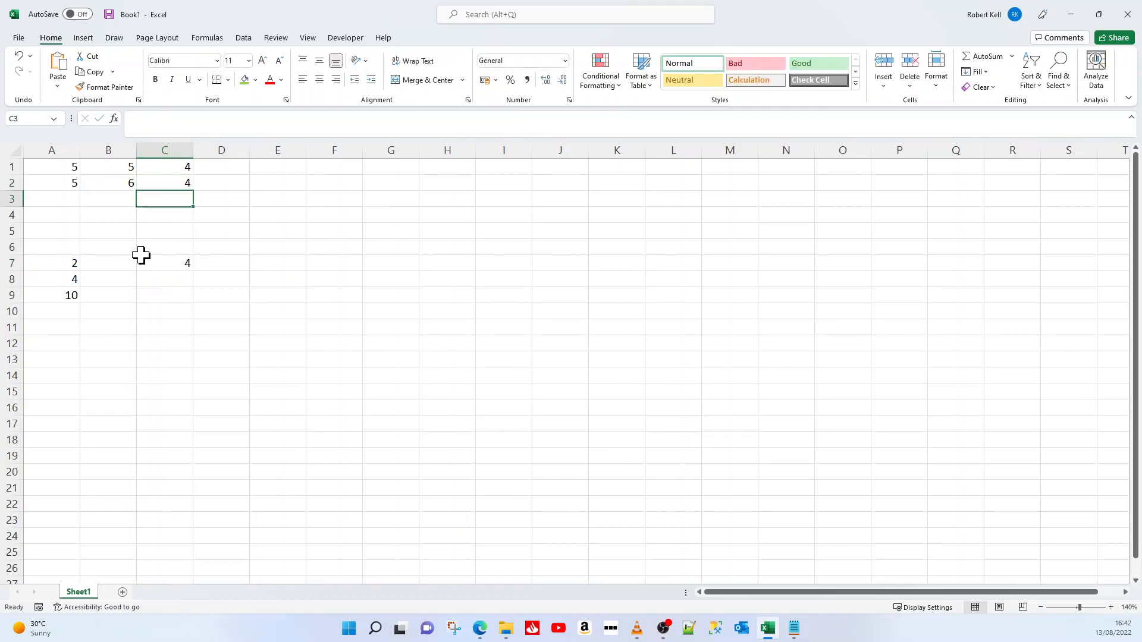
pyautogui.click(142, 262)
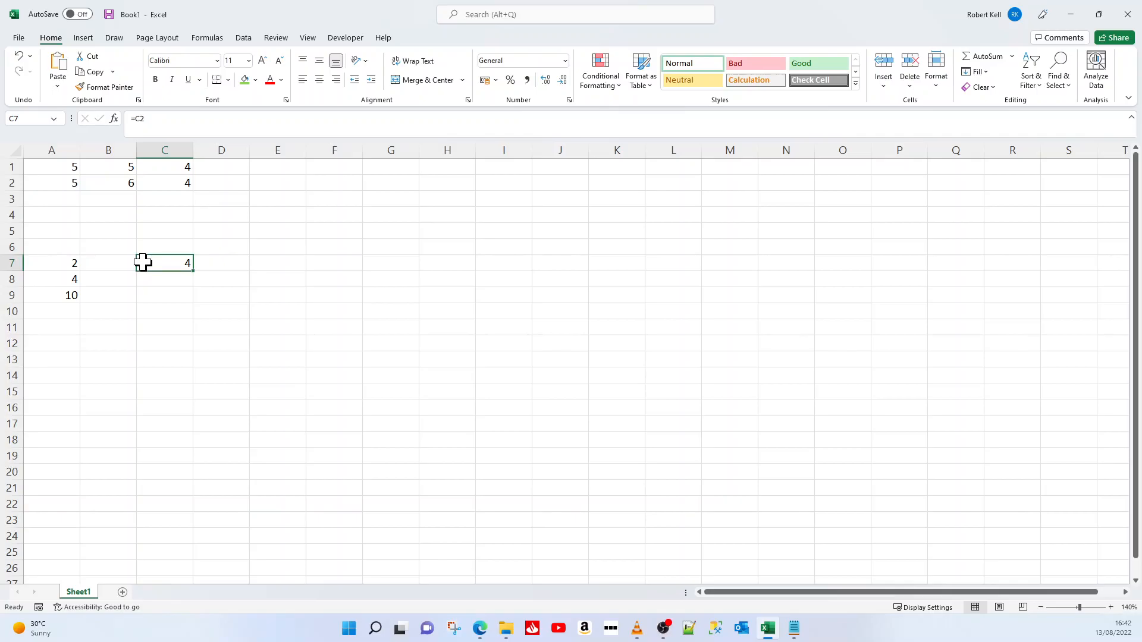
# Enter the formula =C2*4 in cell C8 and reselect the cell to view its formula
pyautogui.click(153, 275)
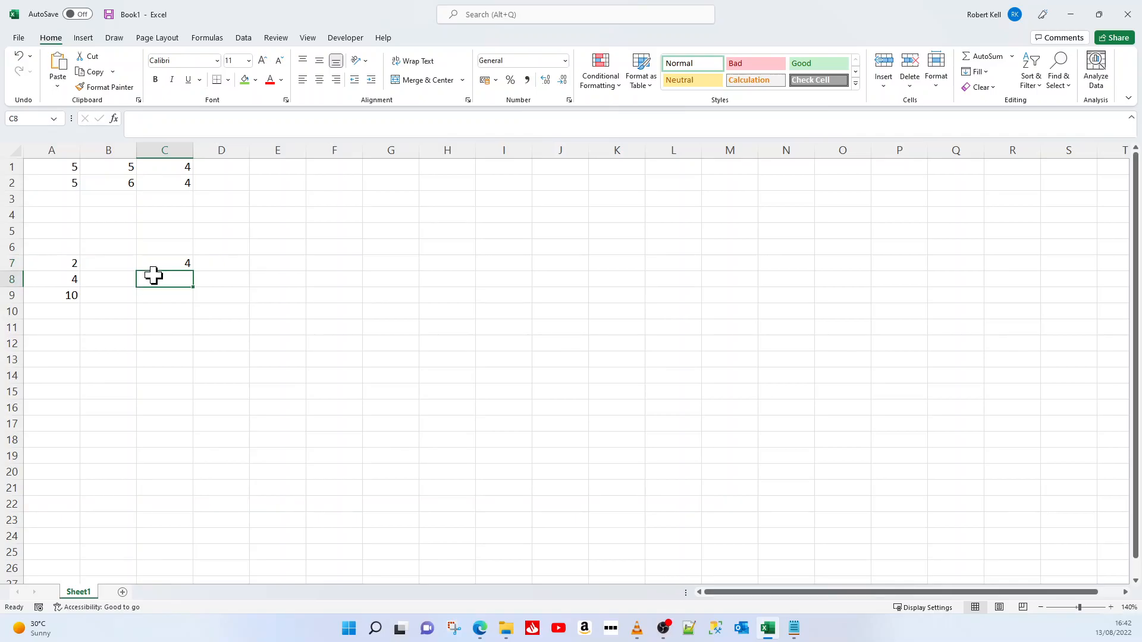
pyautogui.write('=')
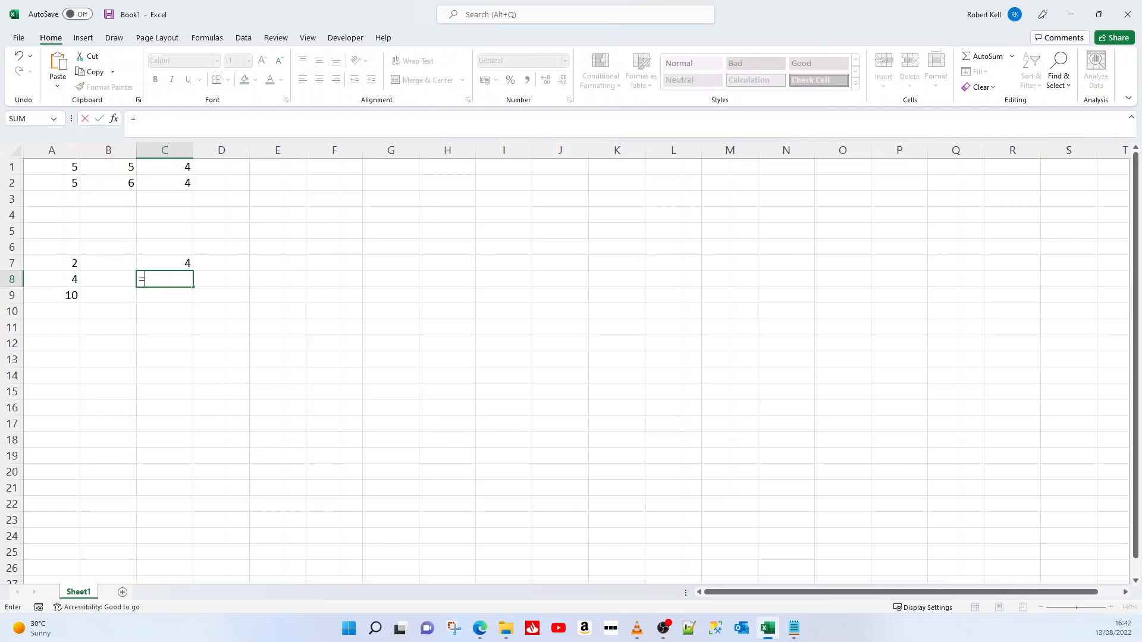
pyautogui.click(165, 183)
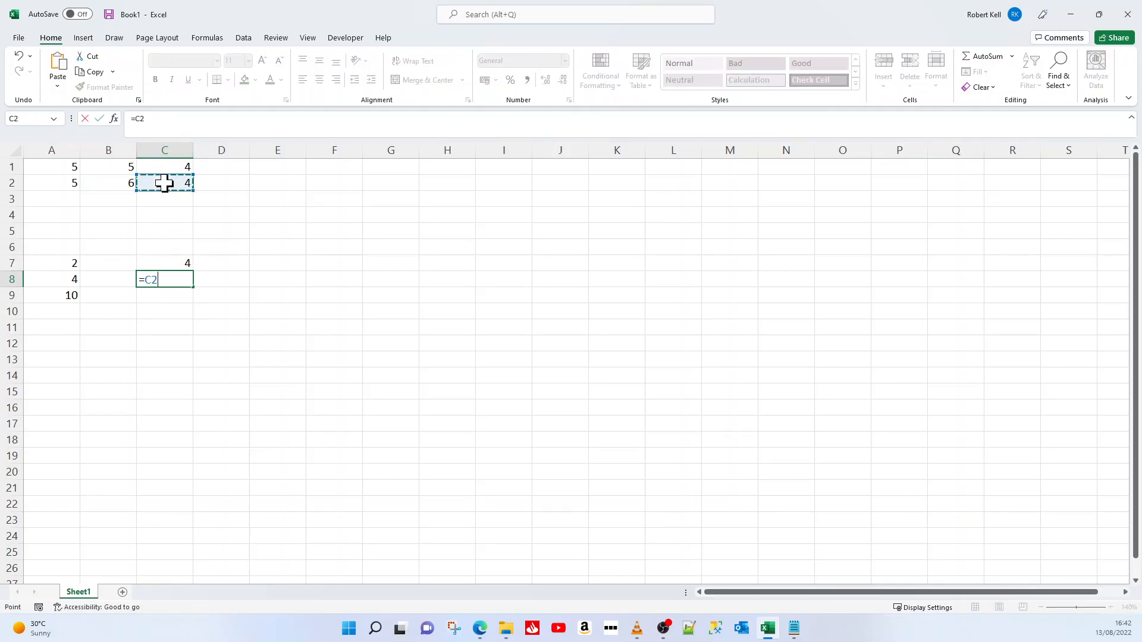
pyautogui.write('*4')
pyautogui.press('Return')
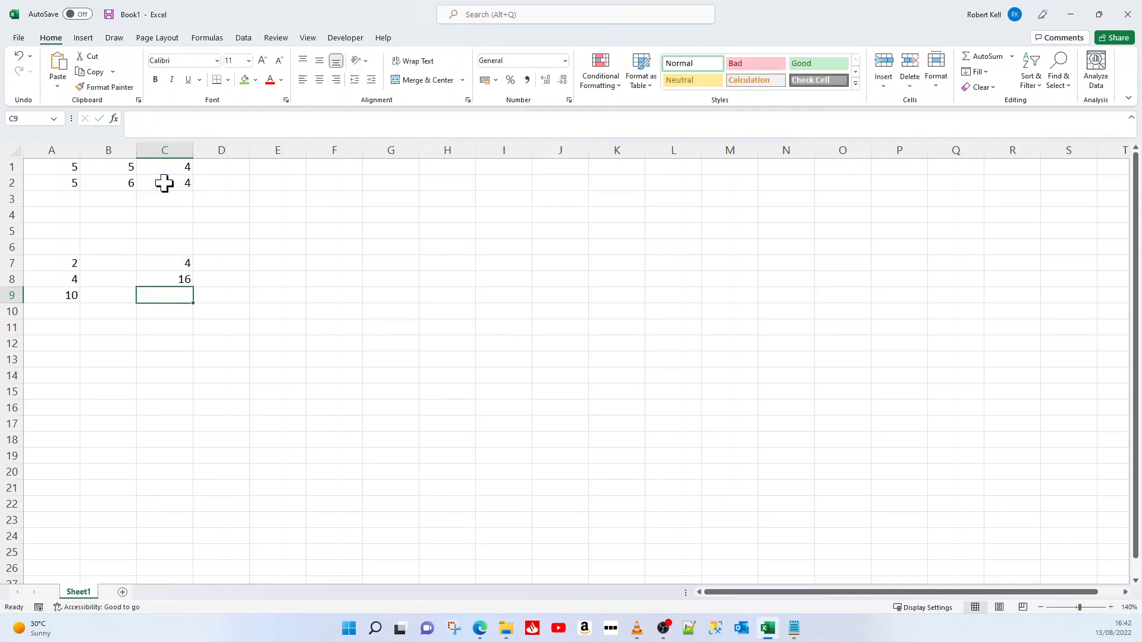
pyautogui.click(166, 279)
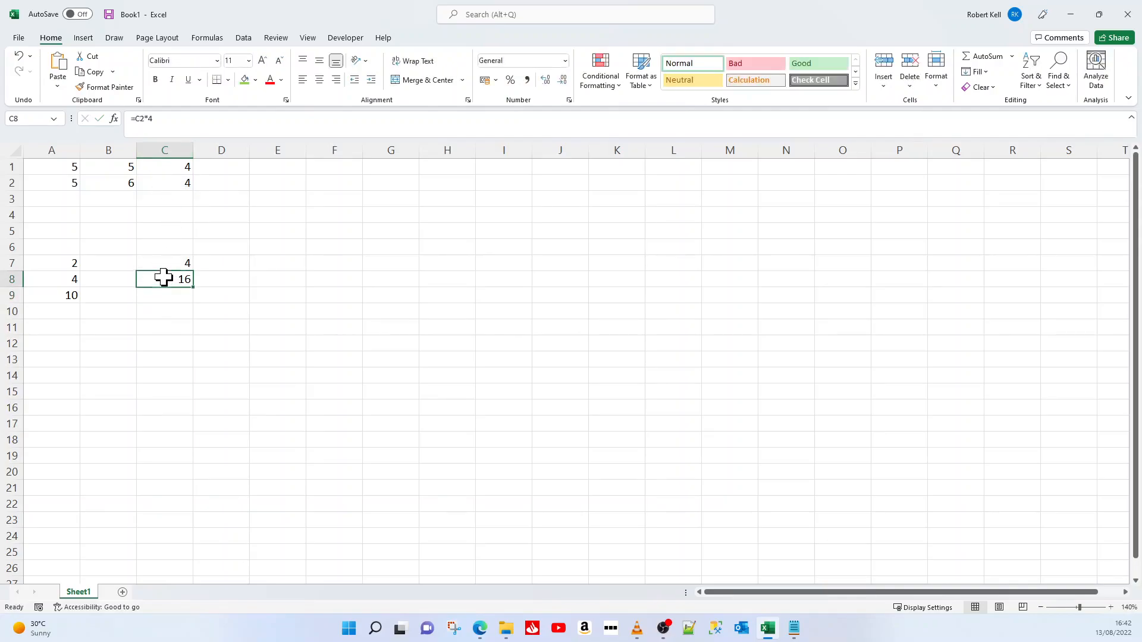
# Change the value in cell C2 to 6 and select C8 to check its recalculated value
pyautogui.click(164, 184)
pyautogui.write('6')
pyautogui.press('Return')
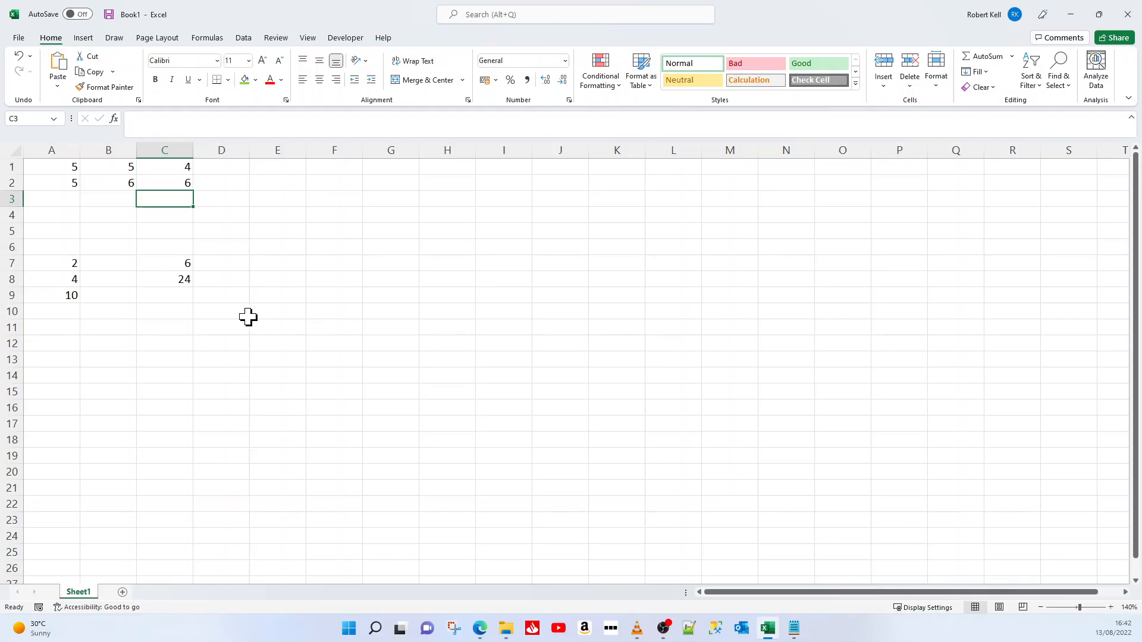
pyautogui.click(173, 279)
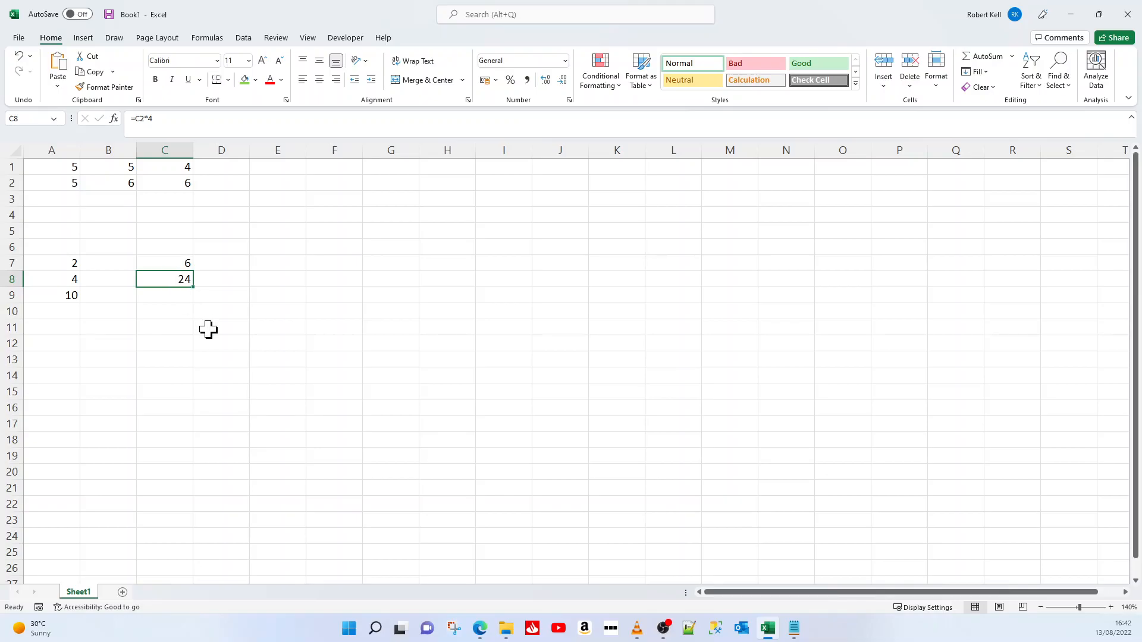
# Enter a formula in cell C9 that subtracts cell C1 from cell C2
pyautogui.click(171, 297)
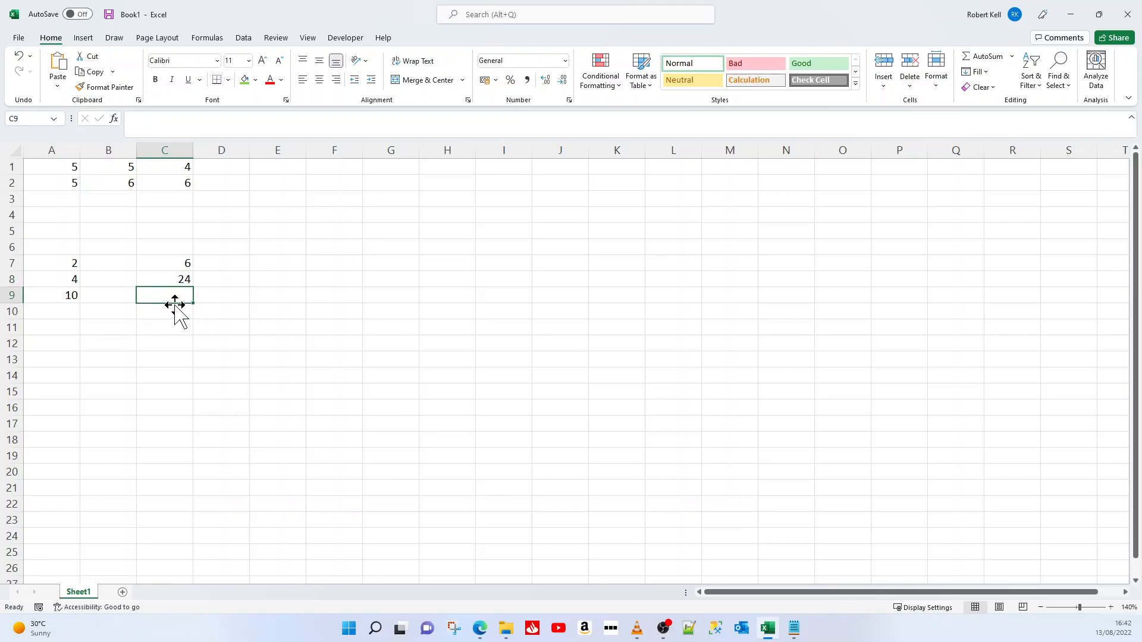
pyautogui.write('=')
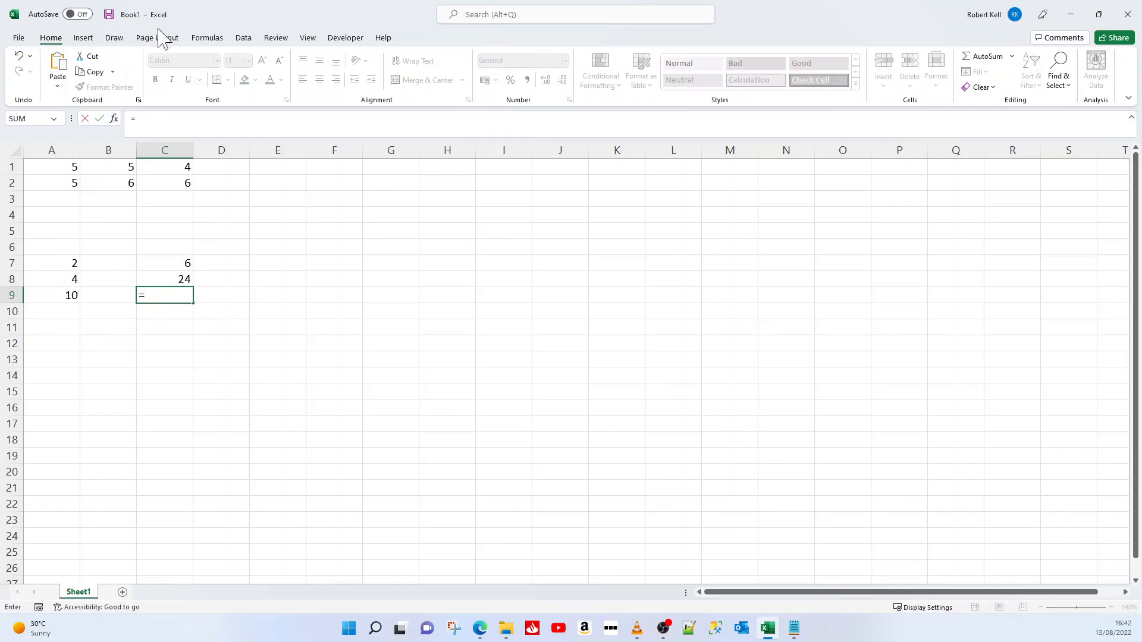
pyautogui.click(158, 179)
pyautogui.write('-')
pyautogui.click(161, 165)
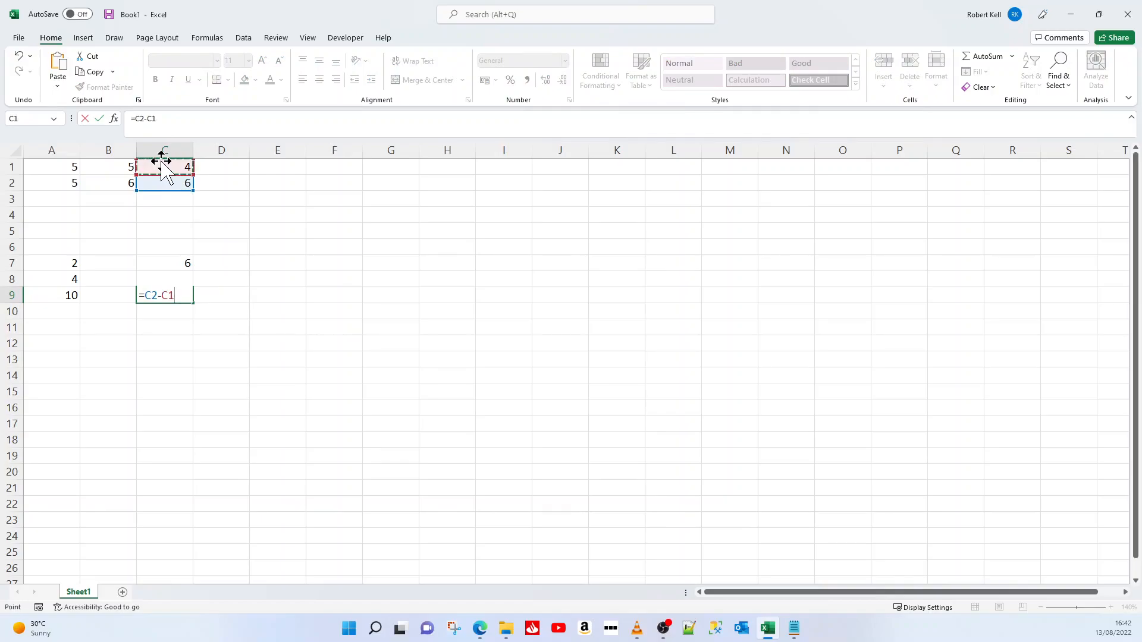
# Set cell C2 to 8 and cell C1 to 5, and select C9 to check its recalculated value
pyautogui.click(162, 299)
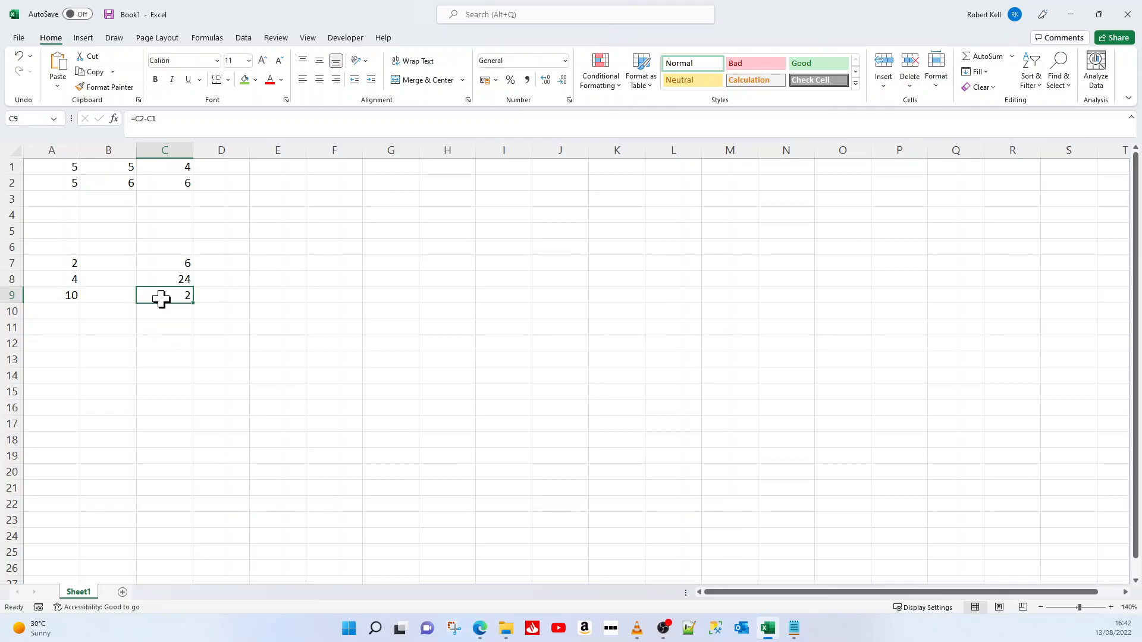
pyautogui.click(169, 185)
pyautogui.write('8')
pyautogui.press('Return')
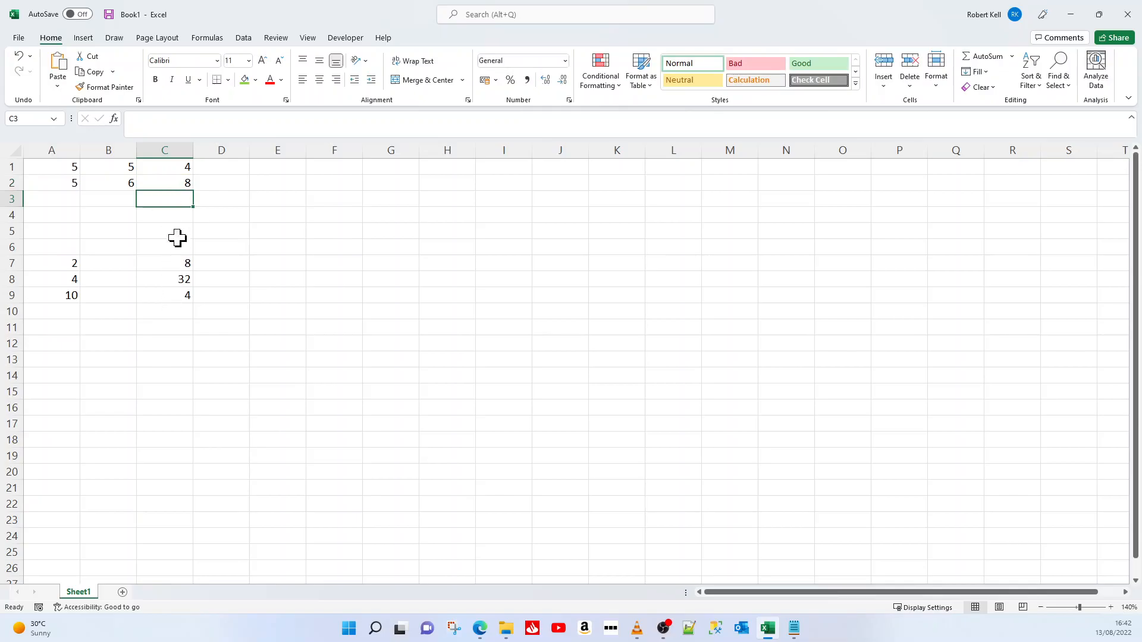
pyautogui.click(168, 169)
pyautogui.write('5')
pyautogui.press('Return')
pyautogui.click(169, 298)
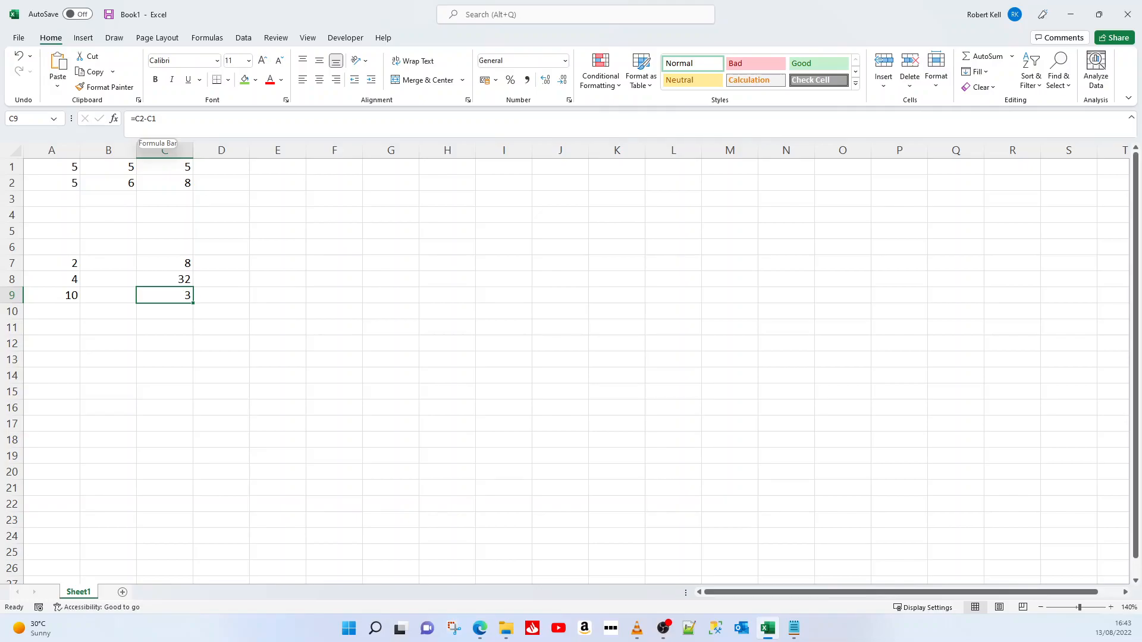
# Change the formula in cell C9 to =(C2-C1)+A1 and reselect the cell to view it
pyautogui.click(157, 124)
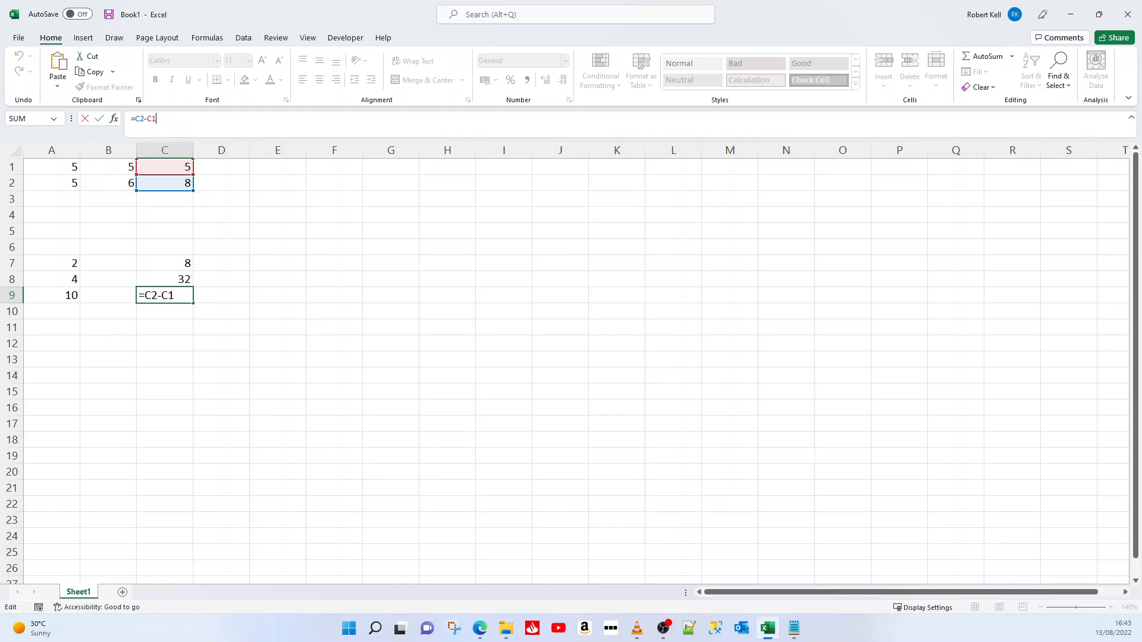
pyautogui.hotkey('ctrl', 'Return')
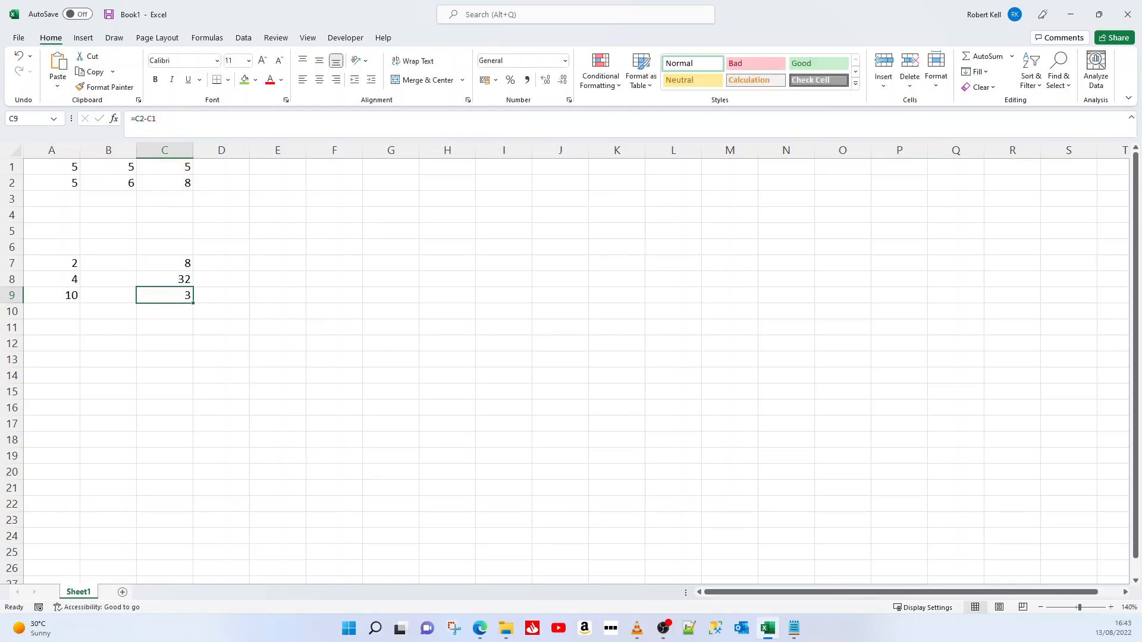
pyautogui.press('F2')
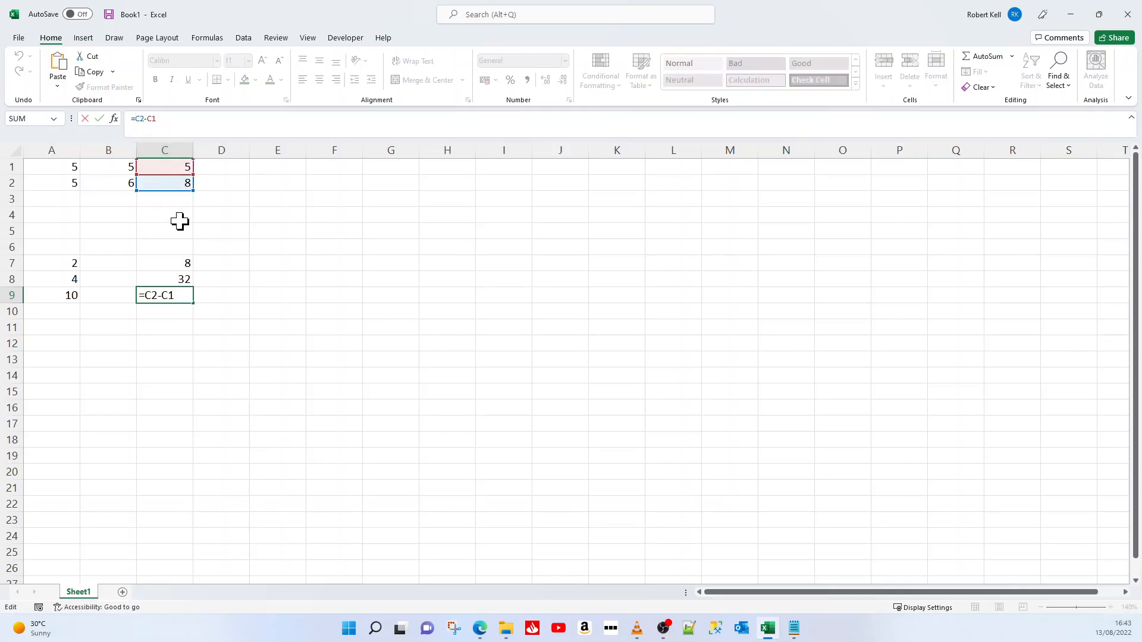
pyautogui.write('(')
pyautogui.write('+')
pyautogui.click(43, 167)
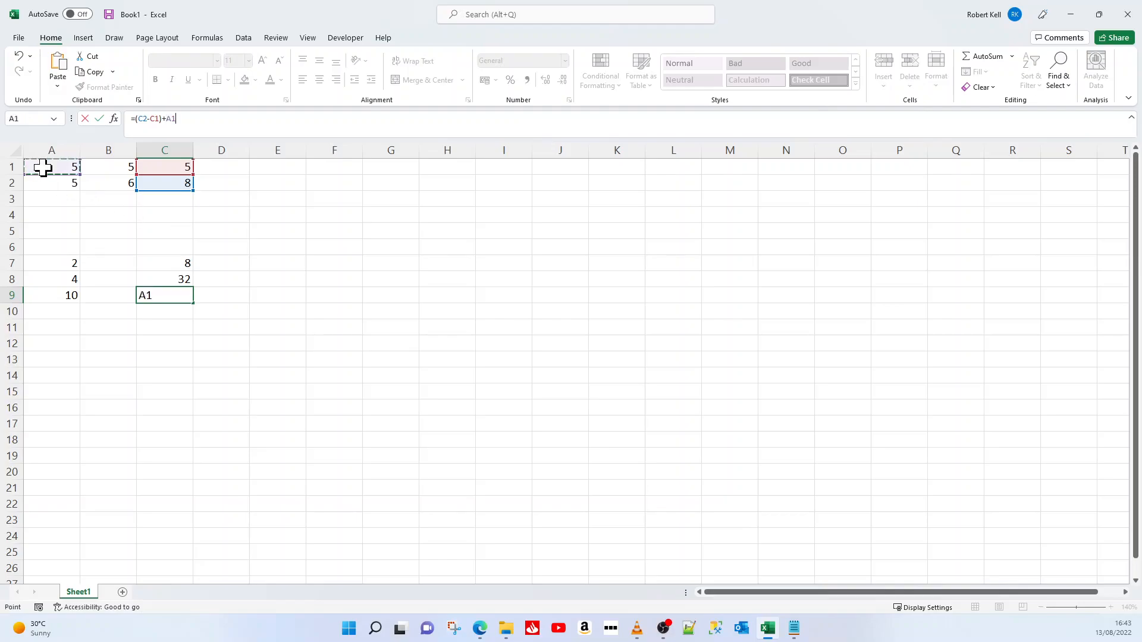
pyautogui.press('Return')
pyautogui.click(151, 292)
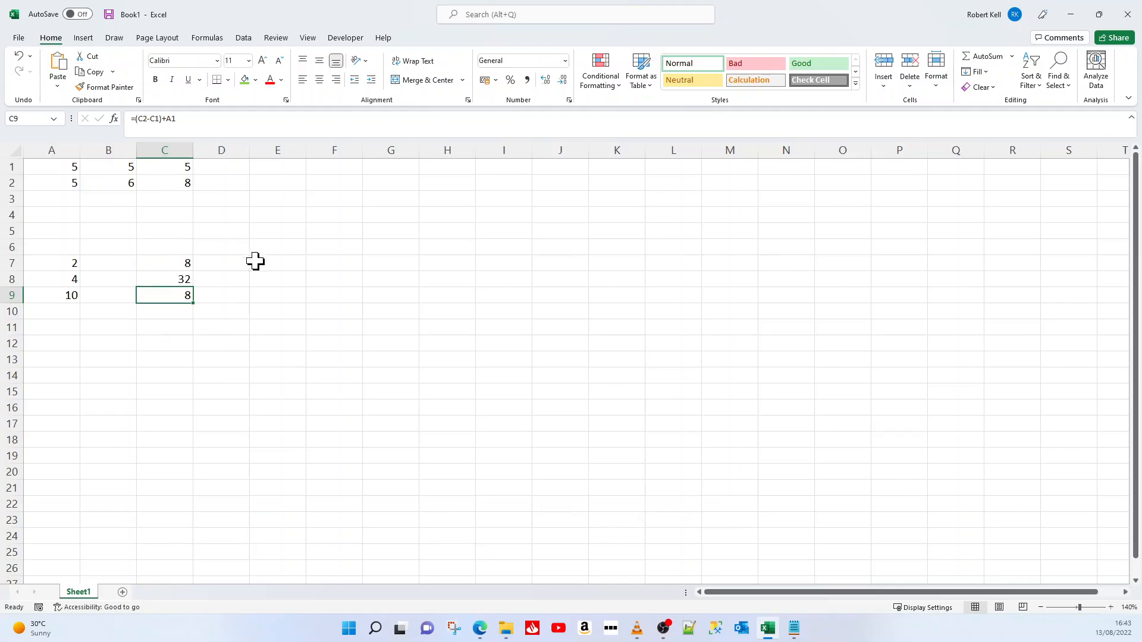
pyautogui.click(276, 244)
pyautogui.write('=')
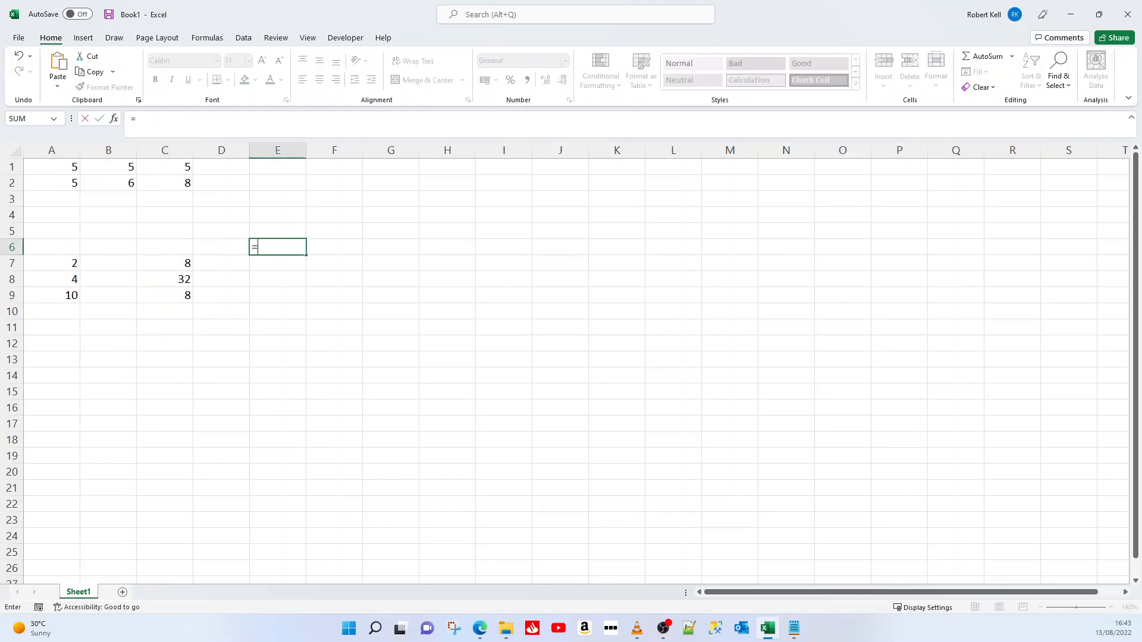
pyautogui.click(161, 183)
pyautogui.write('+')
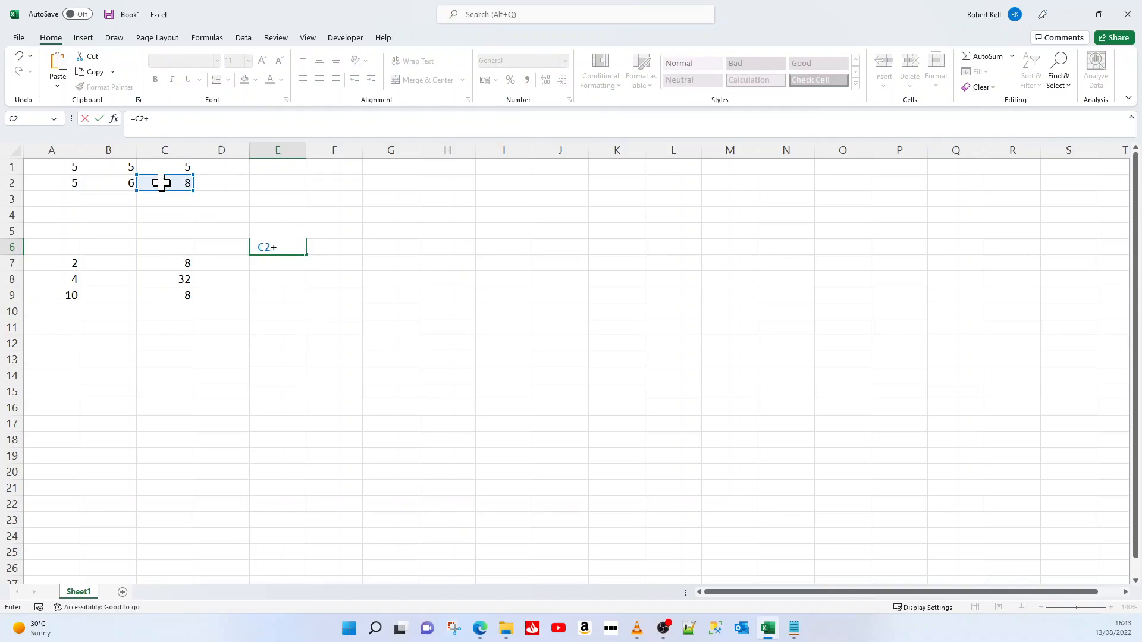
pyautogui.click(109, 184)
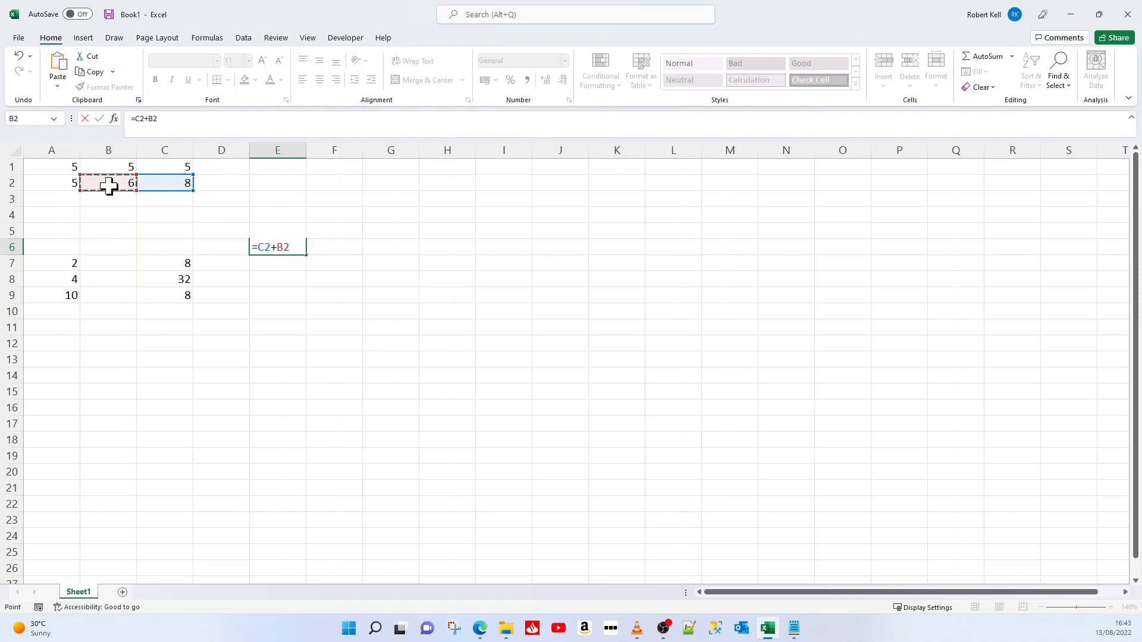
pyautogui.press('Escape')
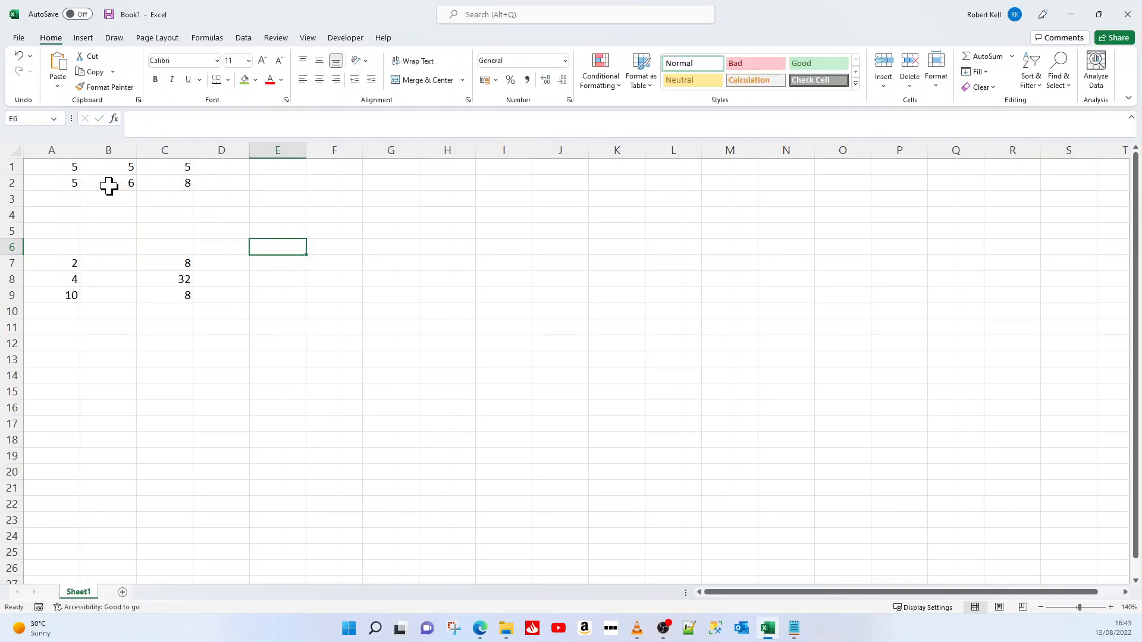
# Examine the formula in cell C9 together with its highlighted cell references
pyautogui.click(153, 292)
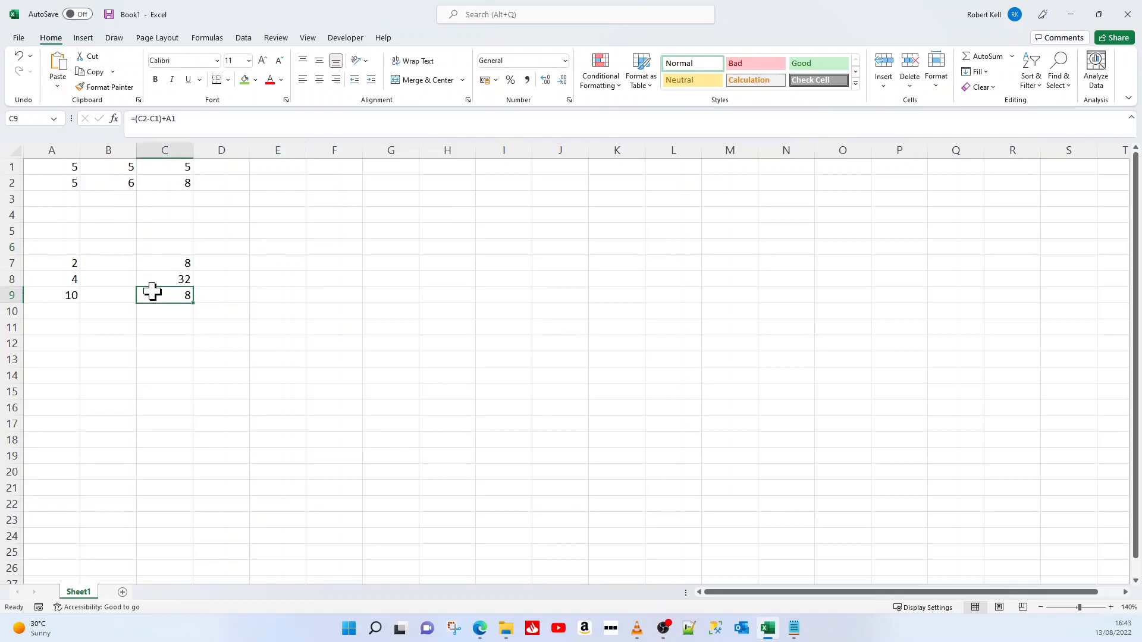
pyautogui.press('F2')
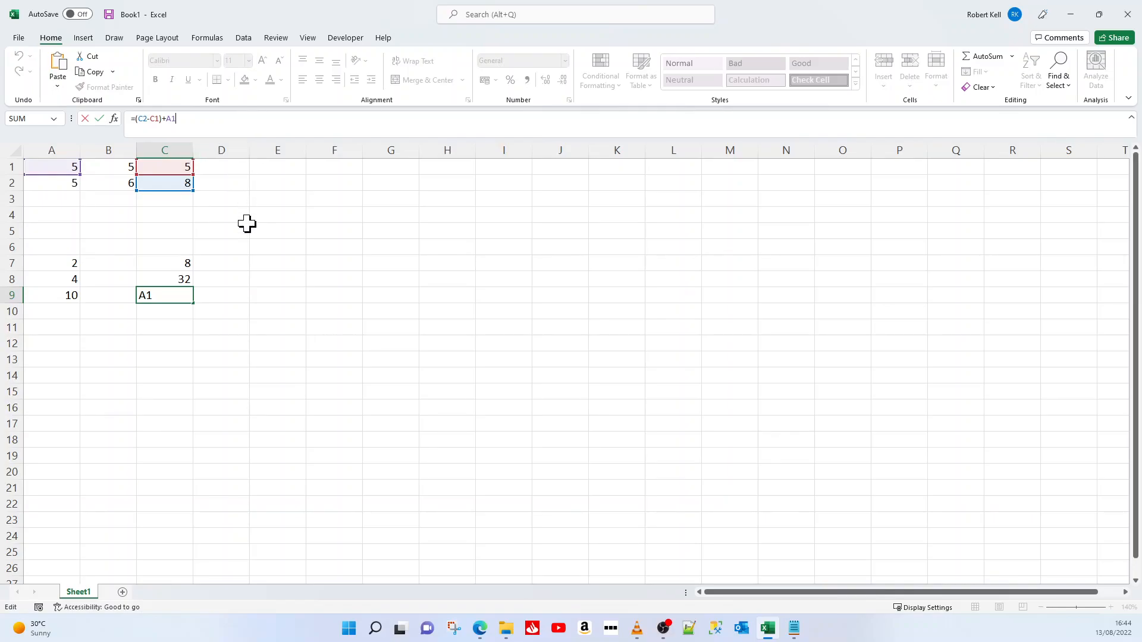
pyautogui.hotkey('ctrl', 'Return')
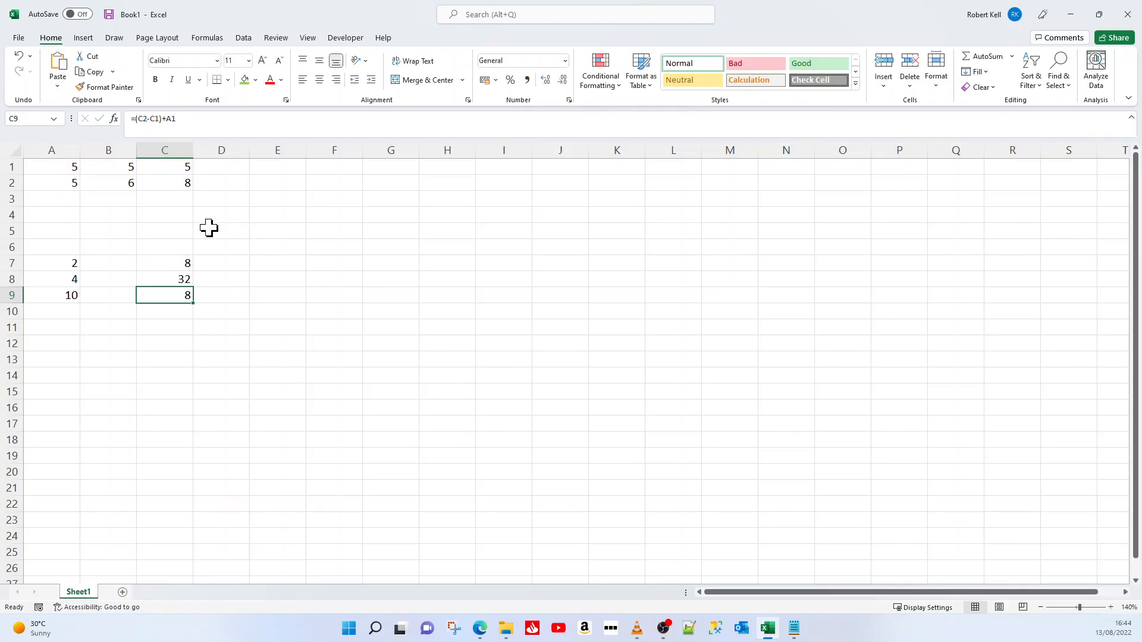
# Enter the formula =A1+A2 in cell A3 to total the two values in column A
pyautogui.click(53, 197)
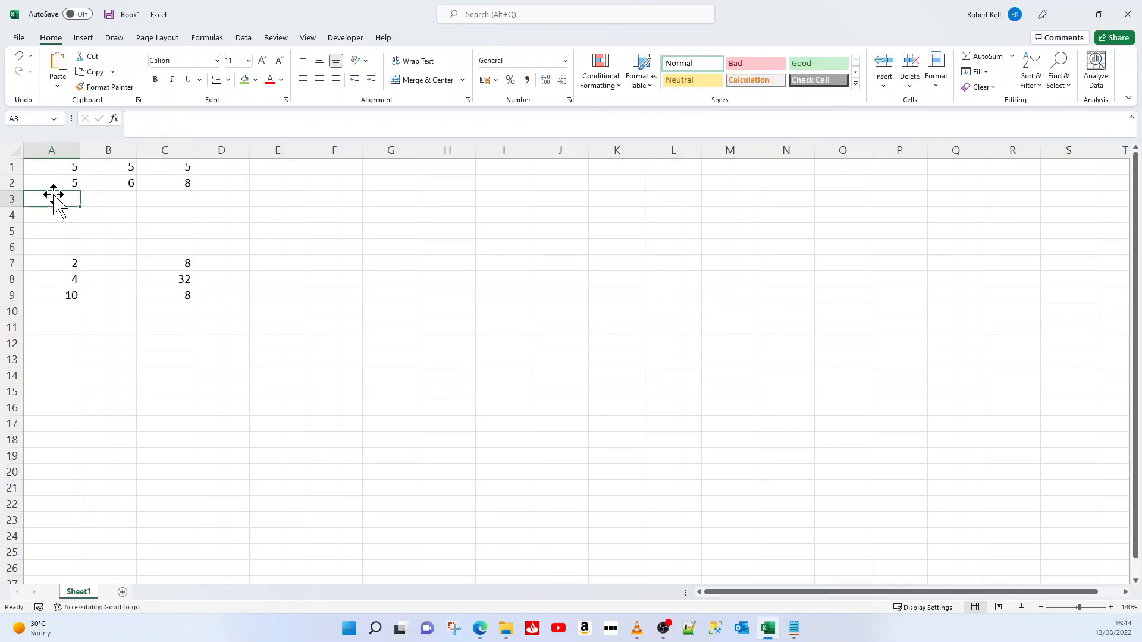
pyautogui.write('=')
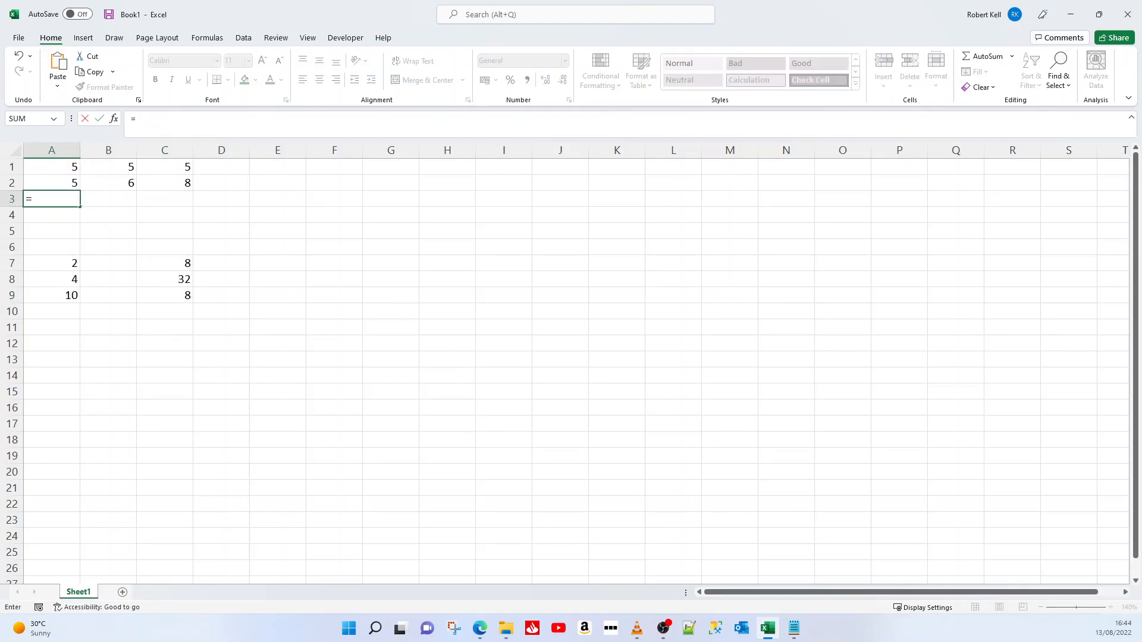
pyautogui.write('A1+A2')
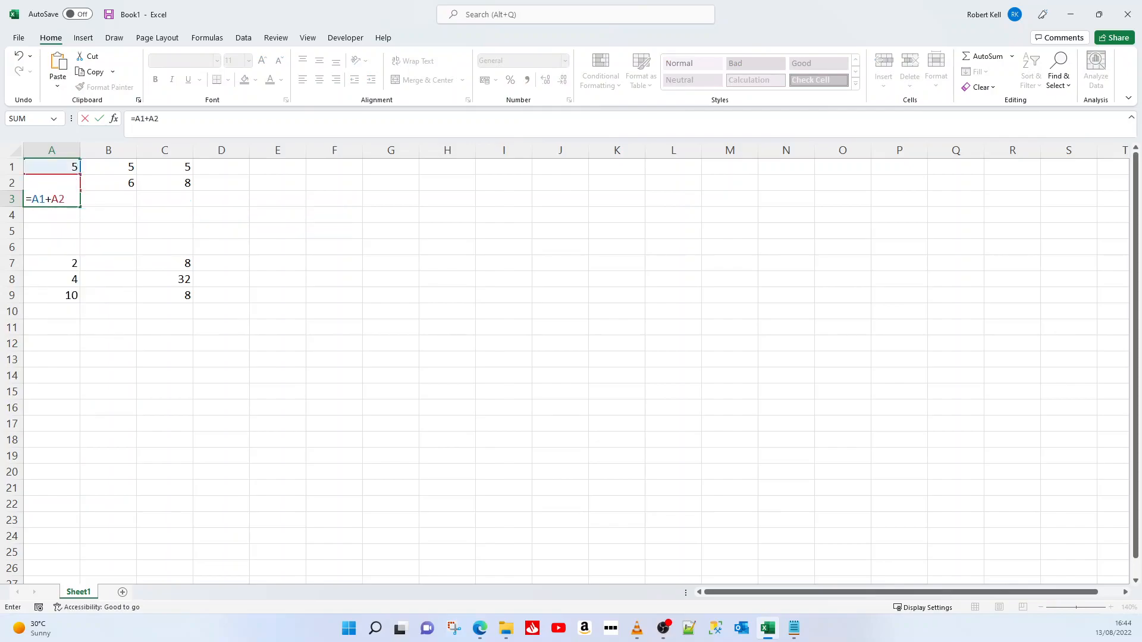
pyautogui.press('Return')
# Enter the formula =B1+B2 in cell B3 to total the two values in column B
pyautogui.click(54, 196)
pyautogui.press('Right')
pyautogui.write('=')
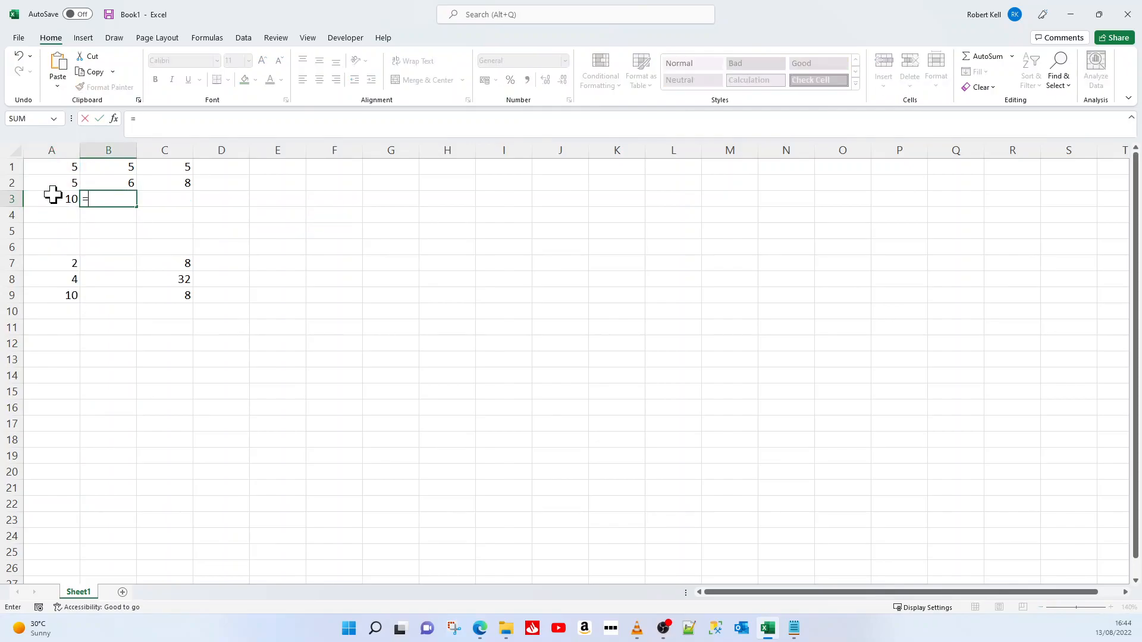
pyautogui.write('B1+B2')
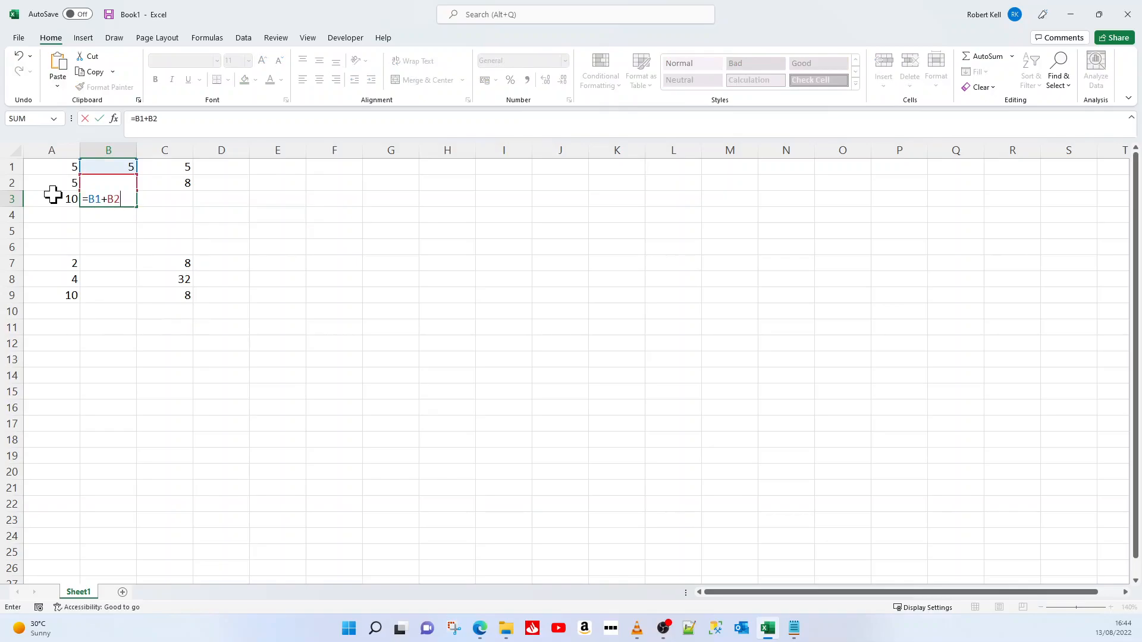
pyautogui.press('Return')
# Enter the formula =C1+C2 in cell C3 to total the two values in column C
pyautogui.press('Up')
pyautogui.press('Right')
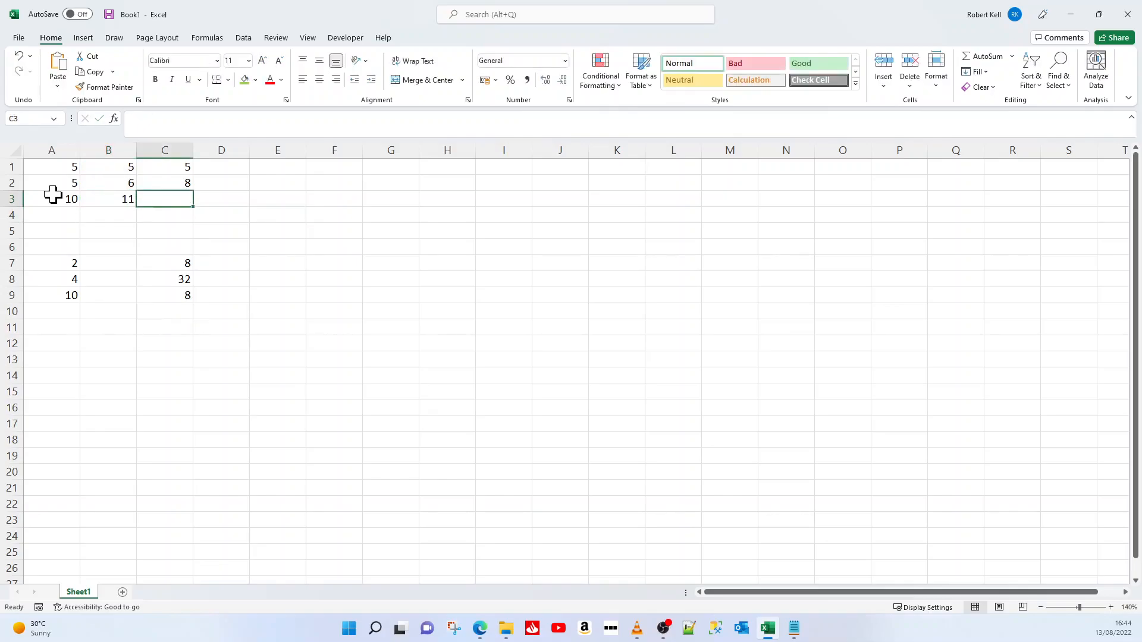
pyautogui.write('=')
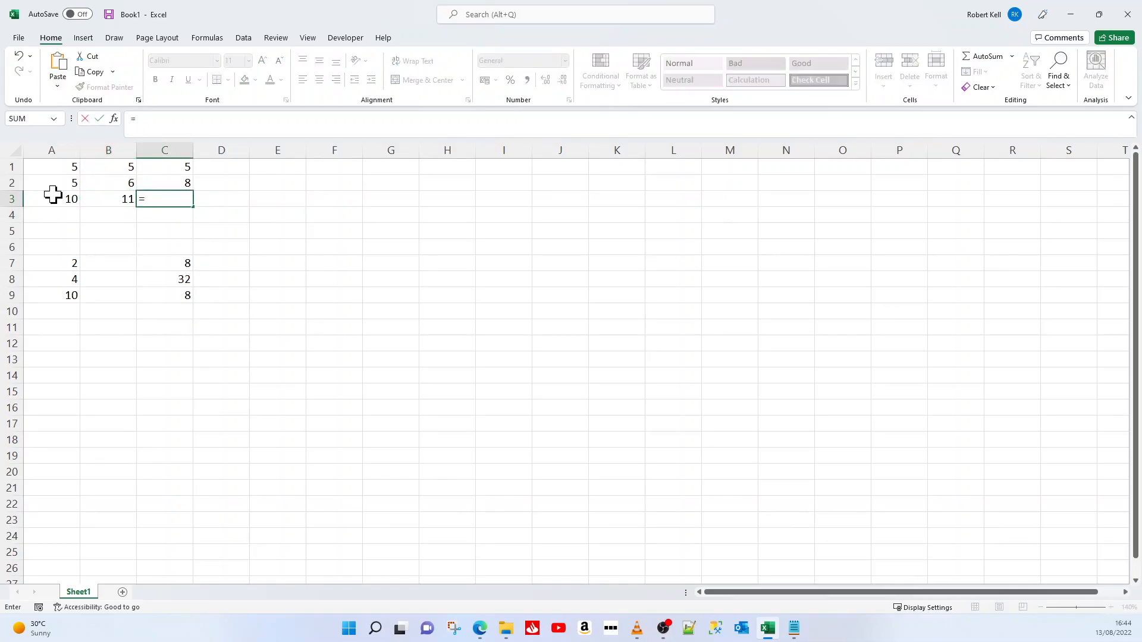
pyautogui.write('C1+V')
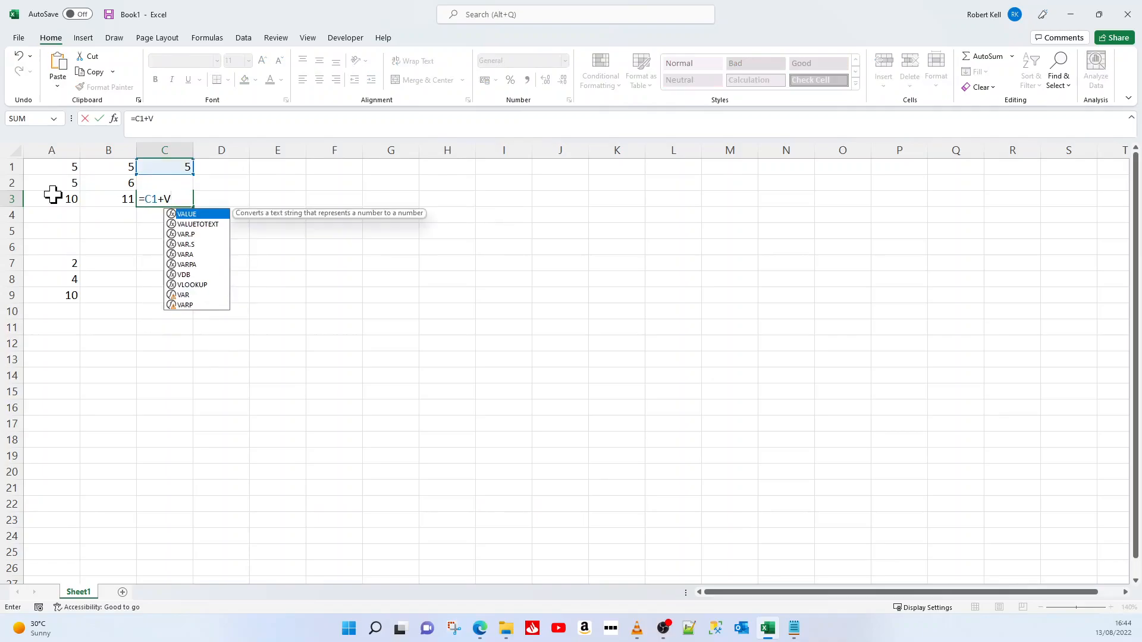
pyautogui.press('BackSpace')
pyautogui.write('C2')
pyautogui.press('Return')
# Enter the formula =A1+B1+C1 in cell D1 to total the first row
pyautogui.press('Up')
pyautogui.press('Up')
pyautogui.press('Up')
pyautogui.press('Right')
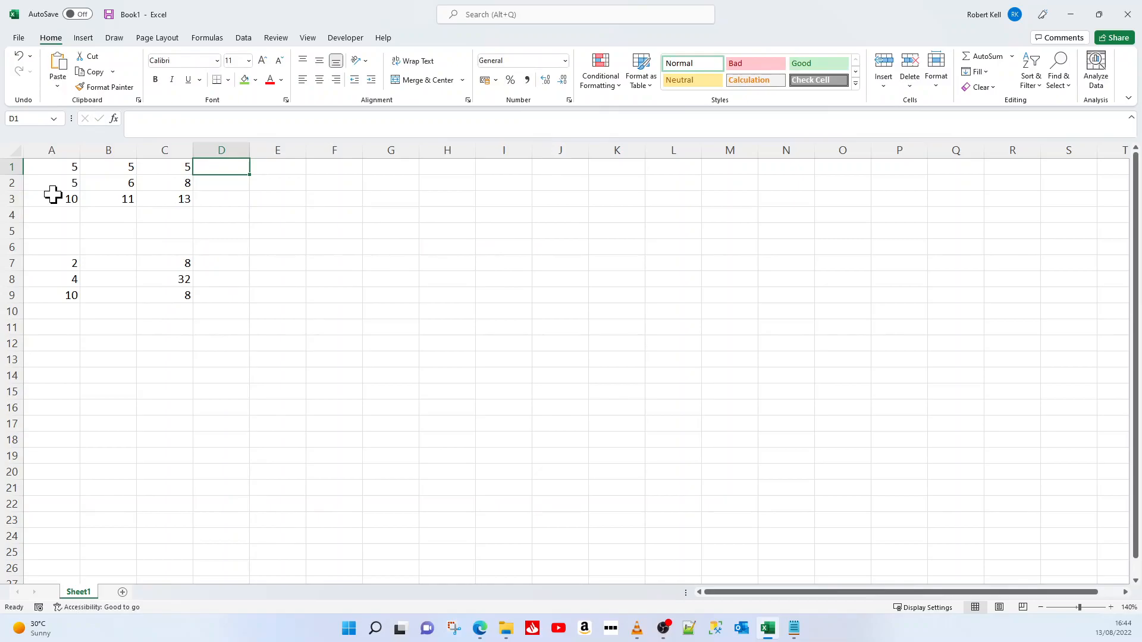
pyautogui.write('=A1+B1+C1')
pyautogui.press('Return')
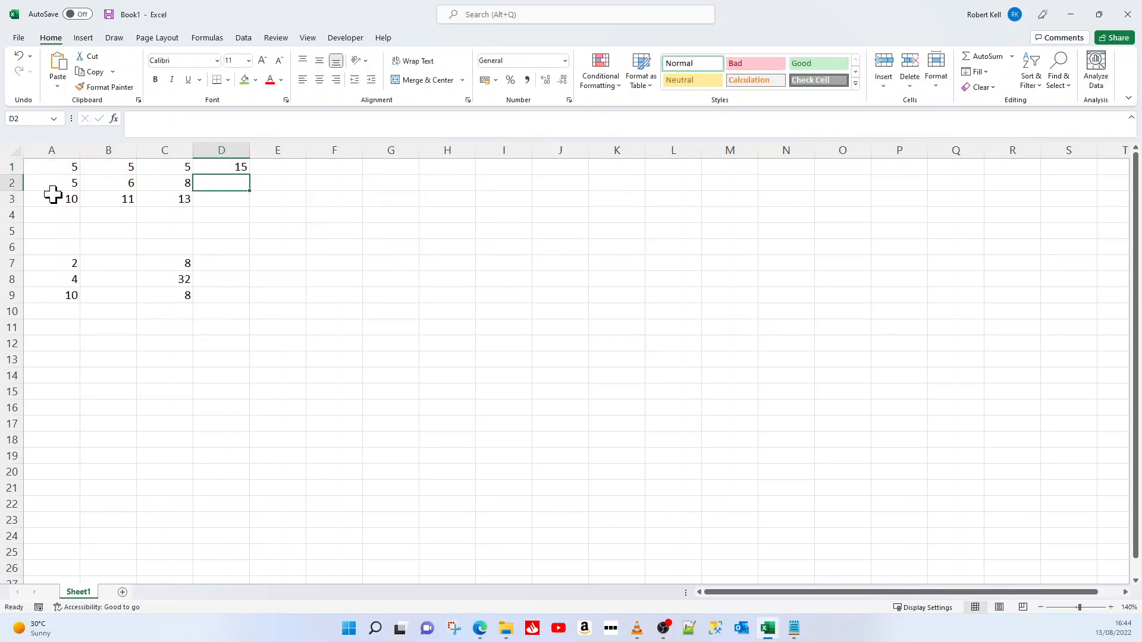
# Enter the formula =A2+B2+C2 in cell D2 to total the second row
pyautogui.write('=A2')
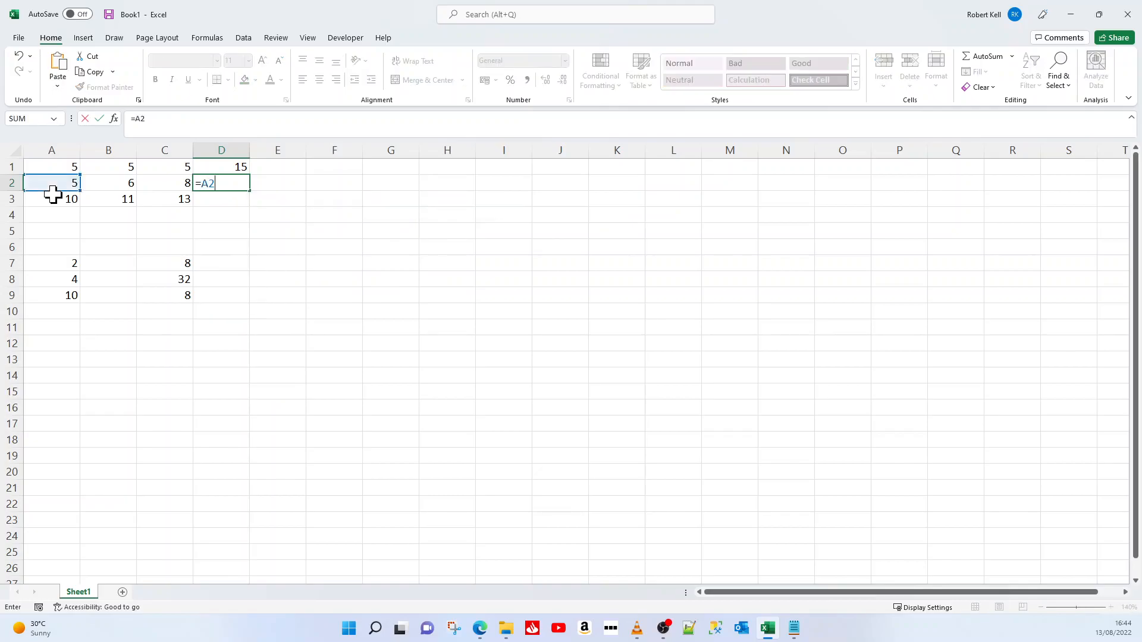
pyautogui.write('+B2+C2')
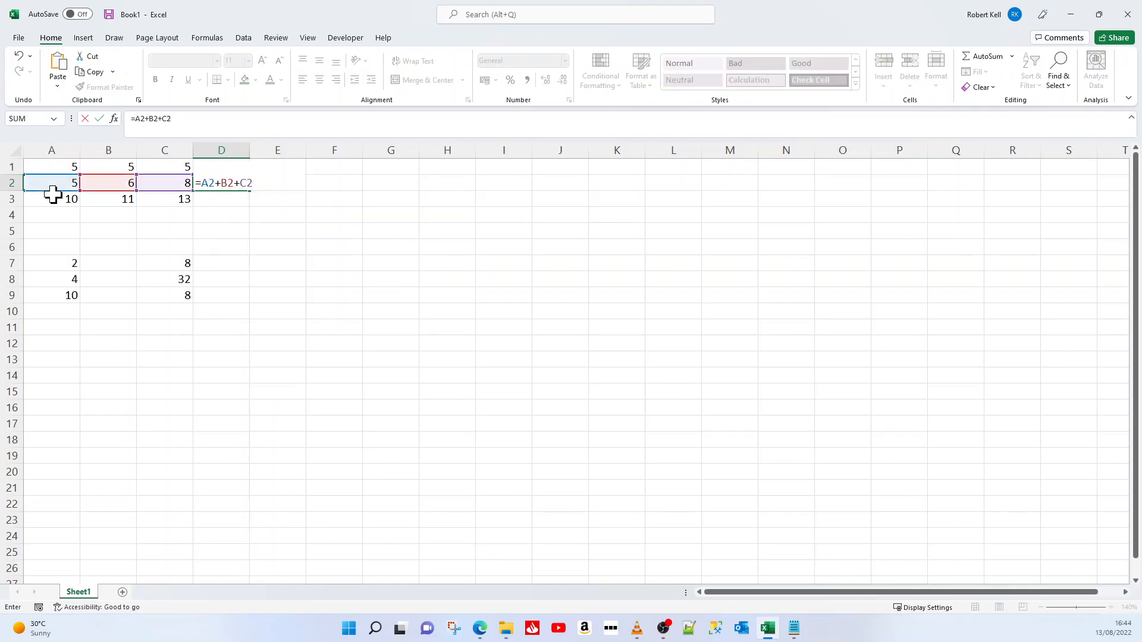
pyautogui.press('Return')
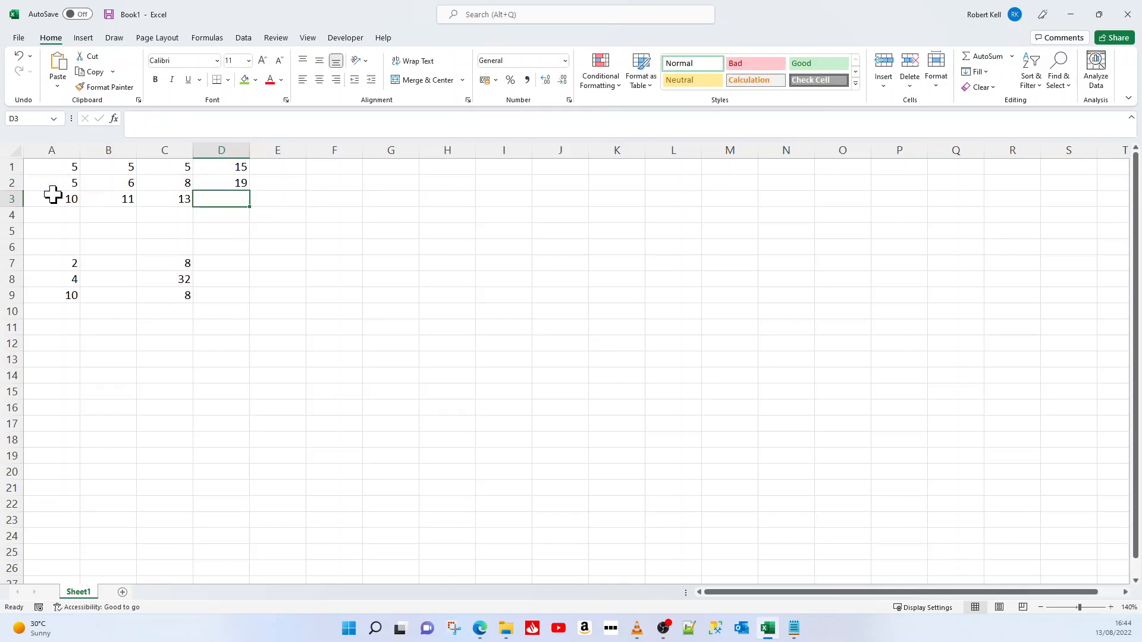
# Enter the formula =+D1+D2 in cell D3 to add the two row totals
pyautogui.write('+D1+D2')
pyautogui.press('Return')
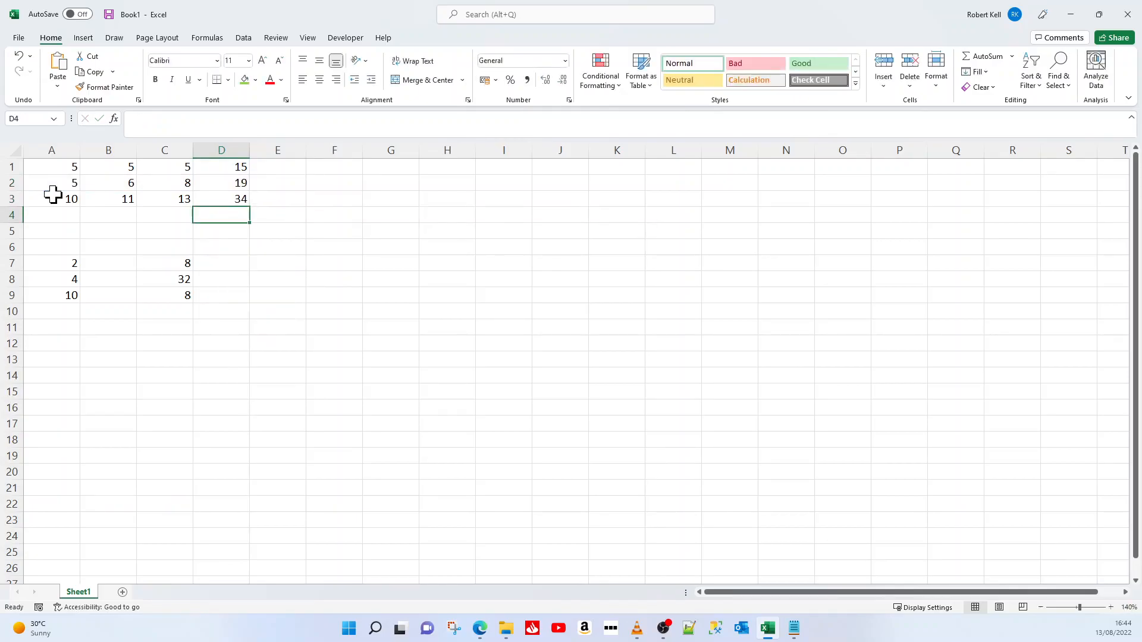
# Fill the column totals in A3:C3 with green and the row totals in D1:D2 with light blue
pyautogui.moveTo(60, 202); pyautogui.dragTo(160, 205)
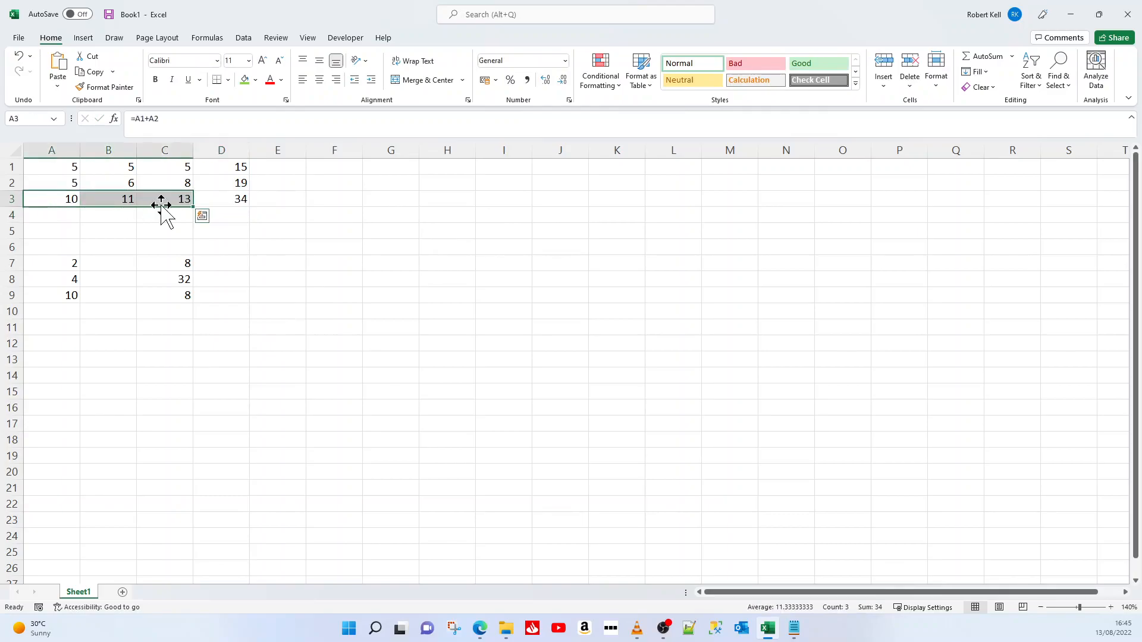
pyautogui.click(245, 79)
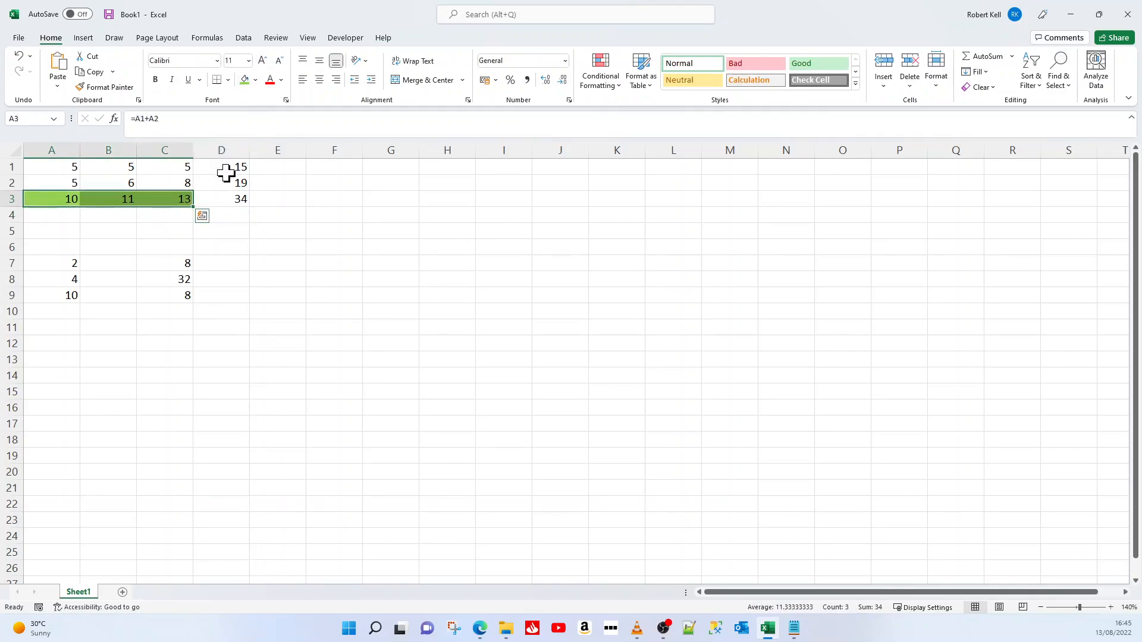
pyautogui.moveTo(227, 170); pyautogui.dragTo(226, 188)
pyautogui.click(255, 80)
pyautogui.click(284, 134)
# Fill the grand total in cell D3 with yellow and deselect it
pyautogui.click(233, 197)
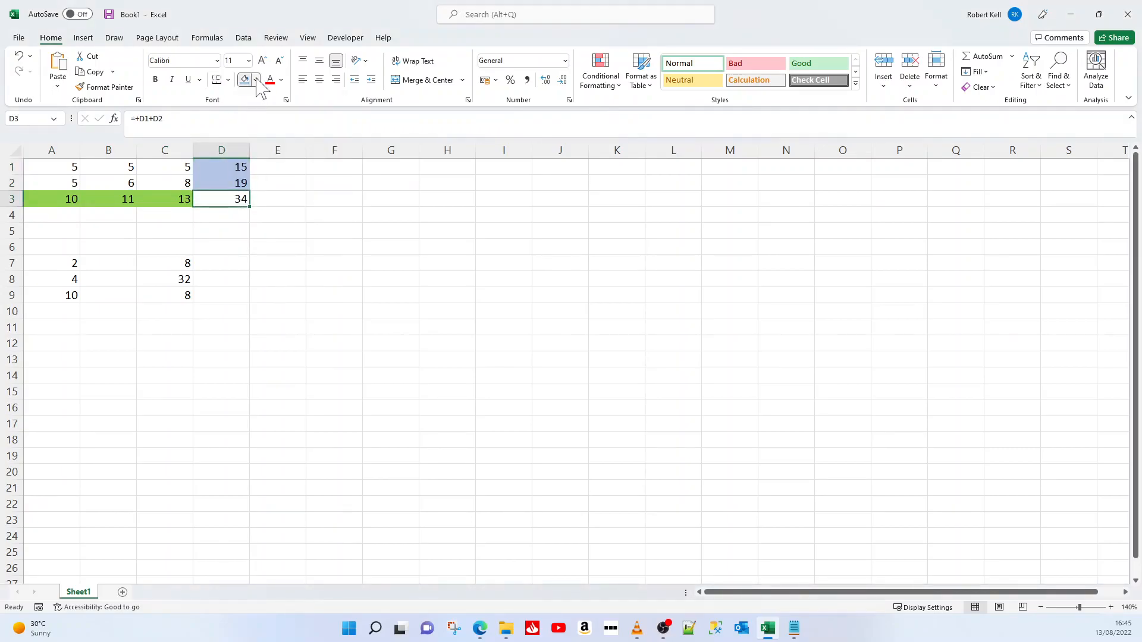
pyautogui.click(255, 80)
pyautogui.click(274, 190)
pyautogui.click(275, 255)
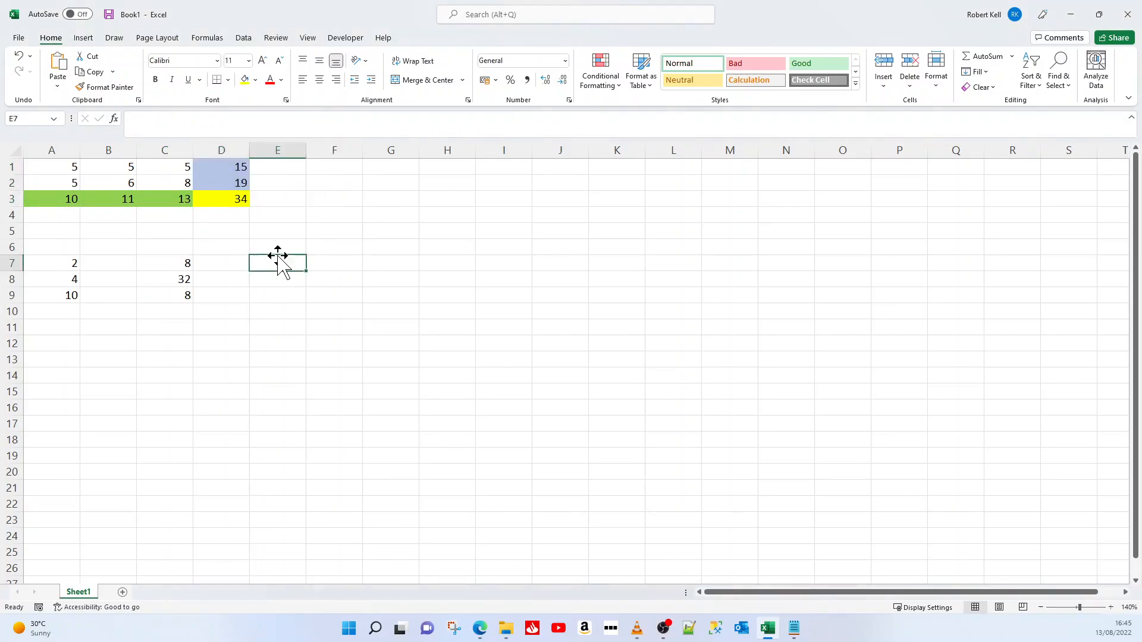
# Review the formulas of the coloured totals, from the grand total in D3 across to cell A3
pyautogui.click(232, 187)
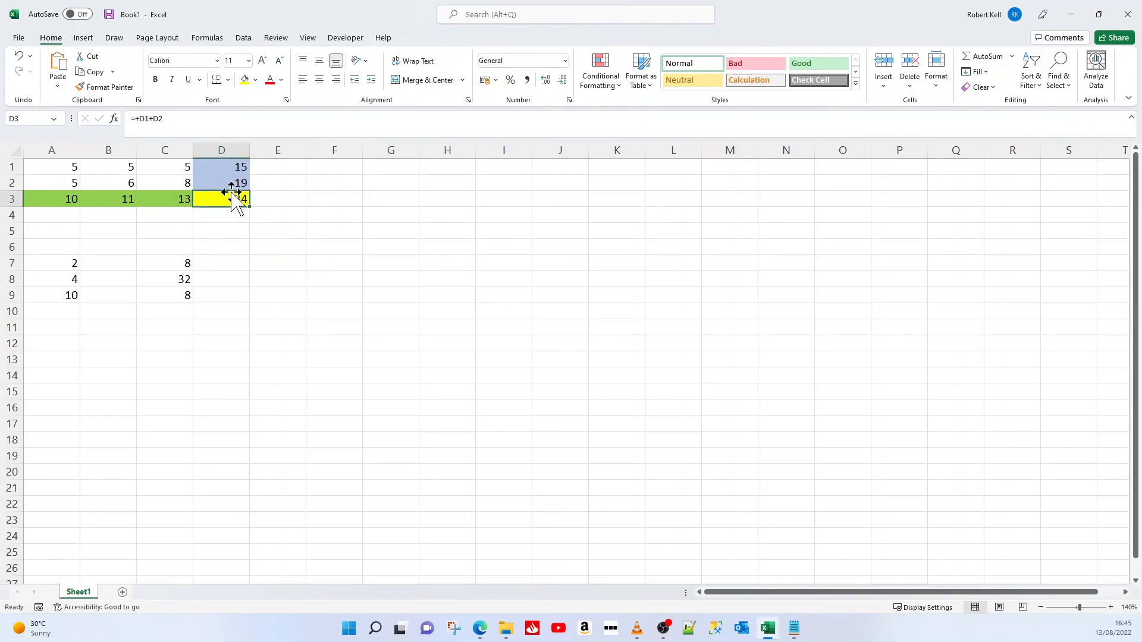
pyautogui.press('Return')
pyautogui.press('Down')
pyautogui.press('Down')
pyautogui.press('Left')
pyautogui.press('Left')
pyautogui.press('Left')
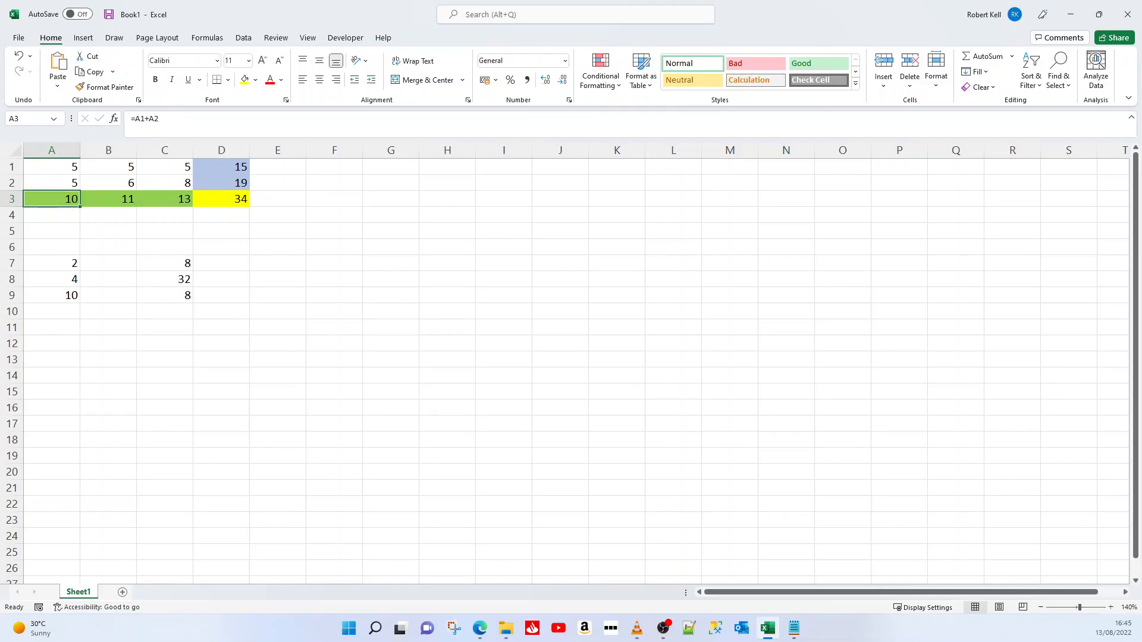
# Change the value in cell C2 to 9 and check the row 2 total and grand total in column D
pyautogui.press('Right')
pyautogui.press('Right')
pyautogui.press('Right')
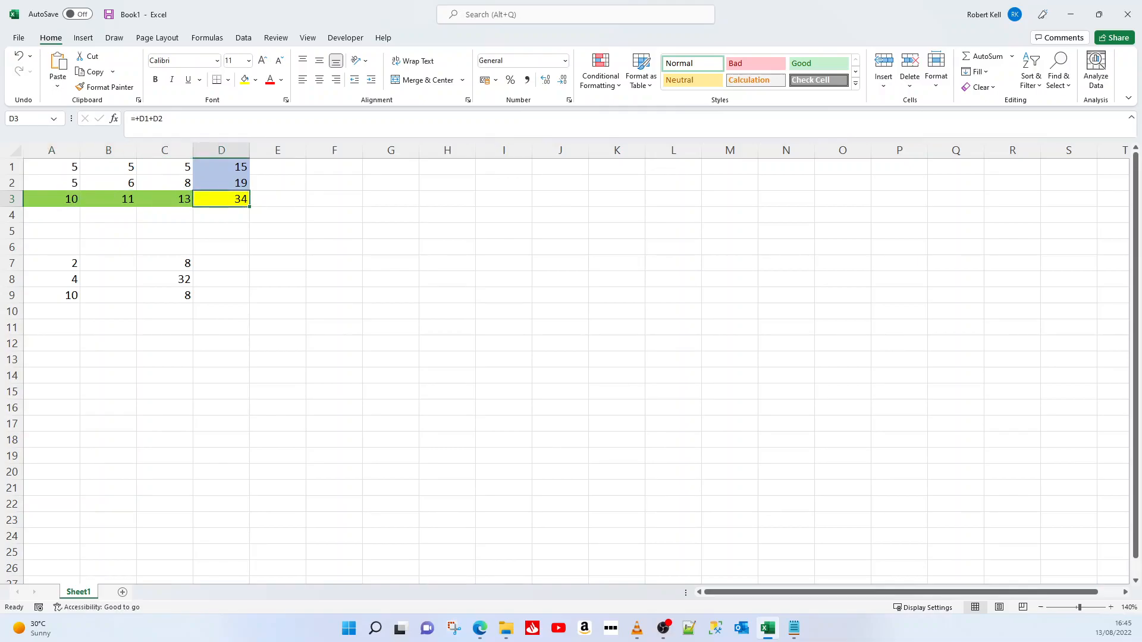
pyautogui.press('Left')
pyautogui.press('Left')
pyautogui.press('Right')
pyautogui.press('Right')
pyautogui.press('Up')
pyautogui.press('Left')
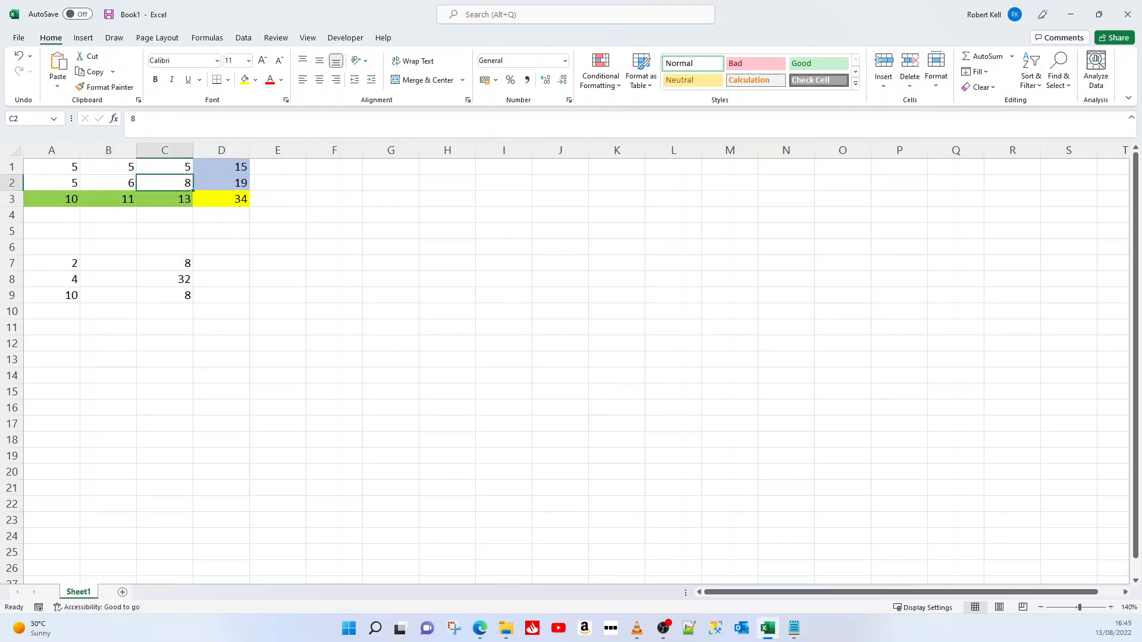
pyautogui.write('9')
pyautogui.press('Return')
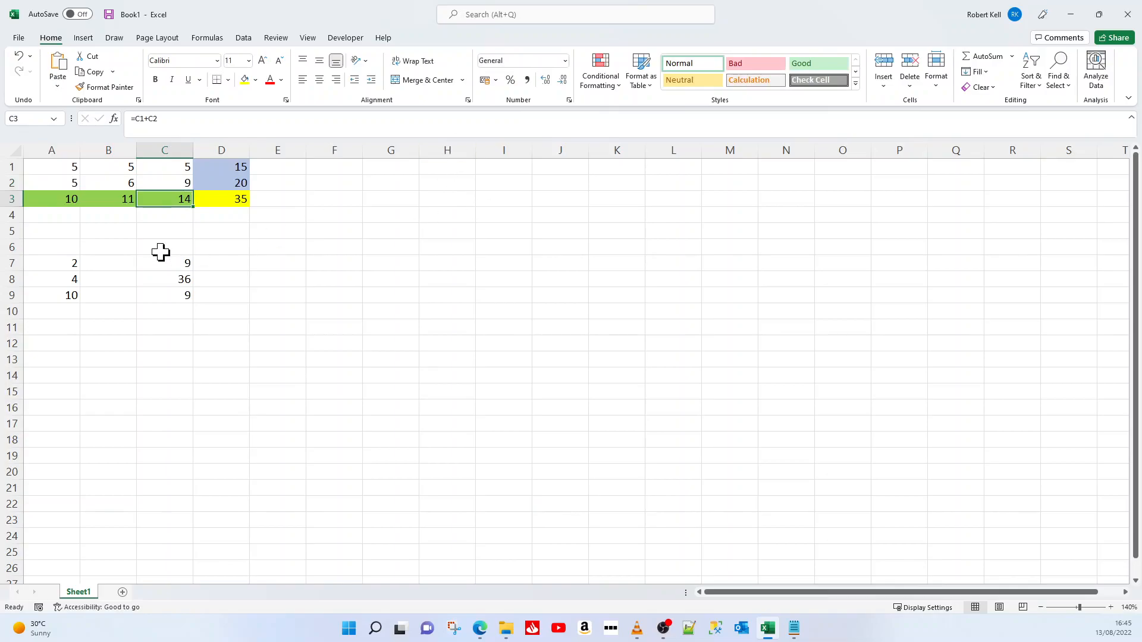
pyautogui.click(234, 183)
pyautogui.click(235, 201)
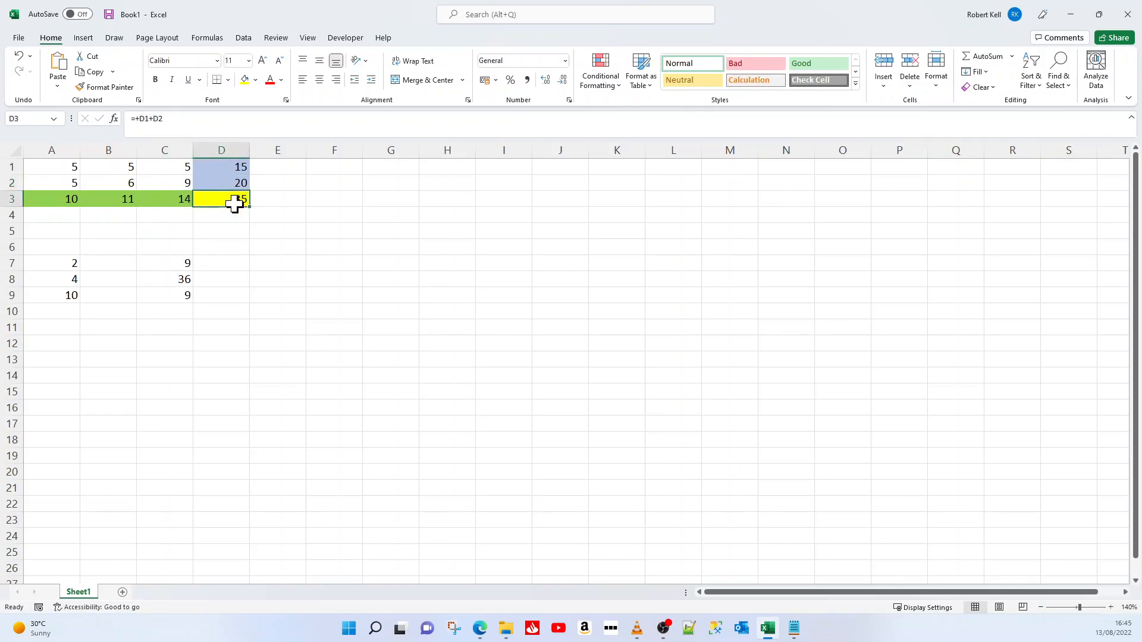
# Change the value in cell A1 to 1 and check the totals in A3 and D1:D3
pyautogui.click(69, 170)
pyautogui.write('1')
pyautogui.press('Return')
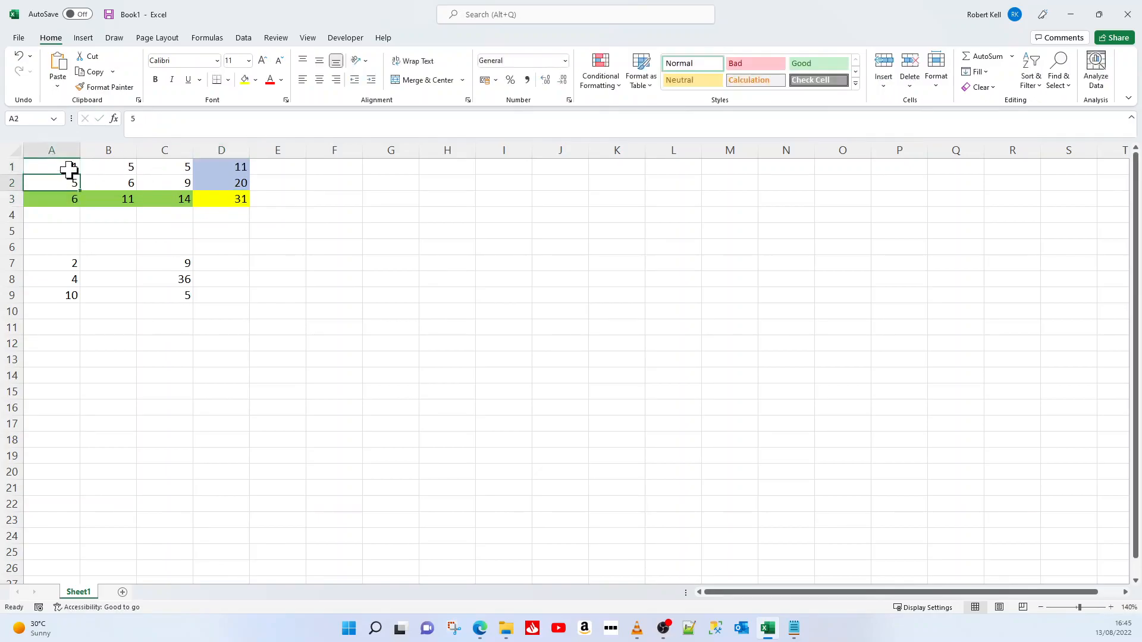
pyautogui.click(65, 204)
pyautogui.click(64, 167)
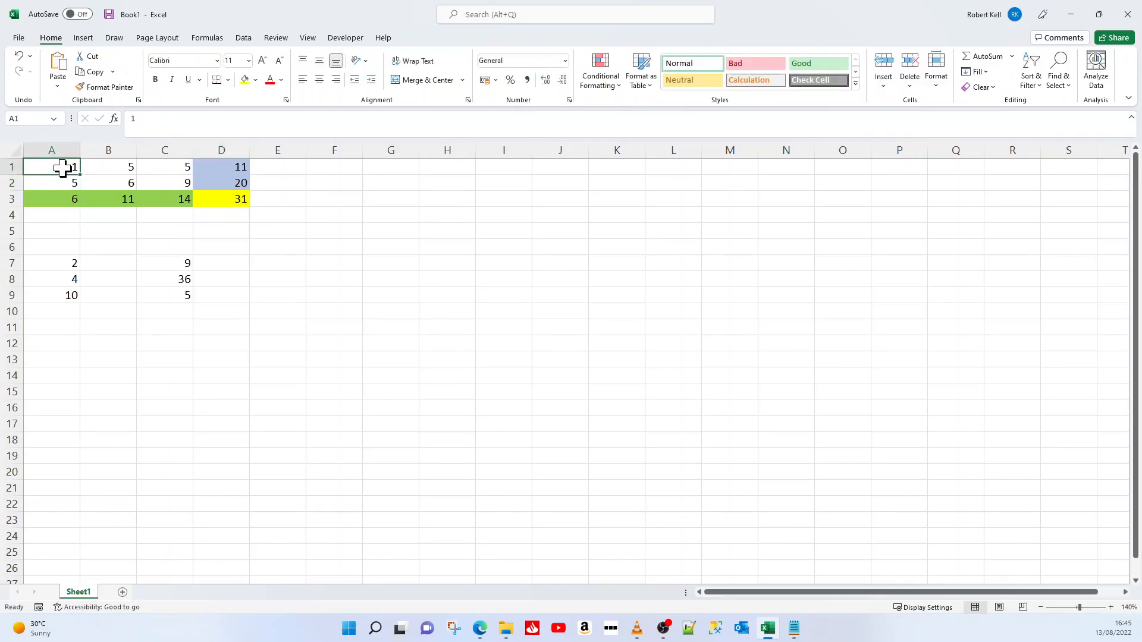
pyautogui.click(63, 198)
pyautogui.moveTo(219, 168); pyautogui.dragTo(223, 196)
pyautogui.click(223, 203)
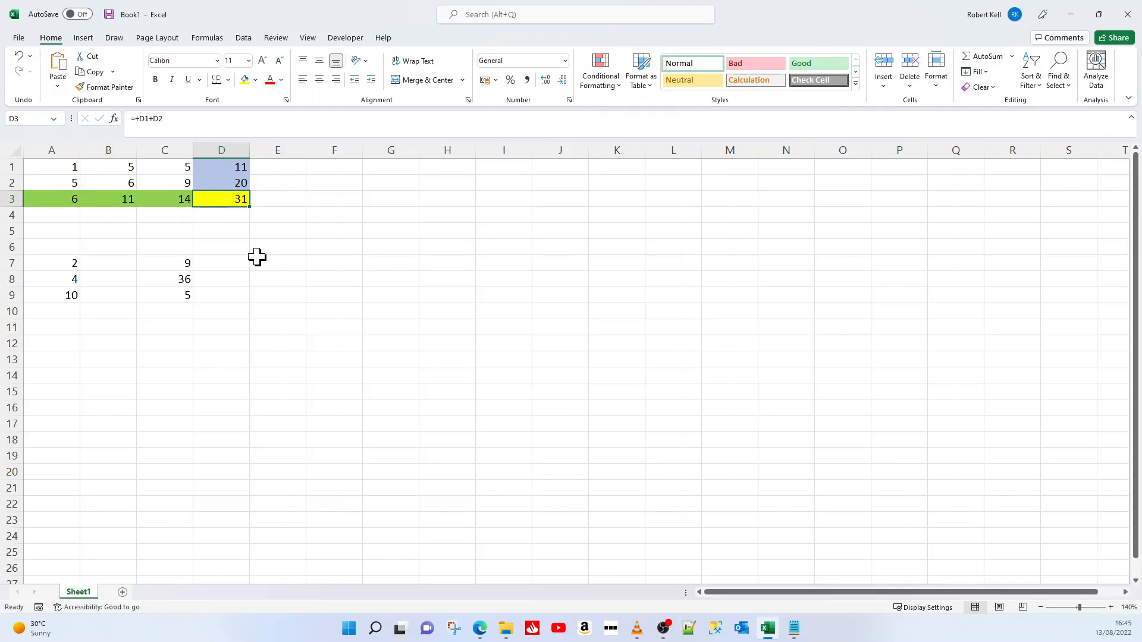
# Change the value in cell B2 to 4 and move the selection to the empty cell D5
pyautogui.click(102, 184)
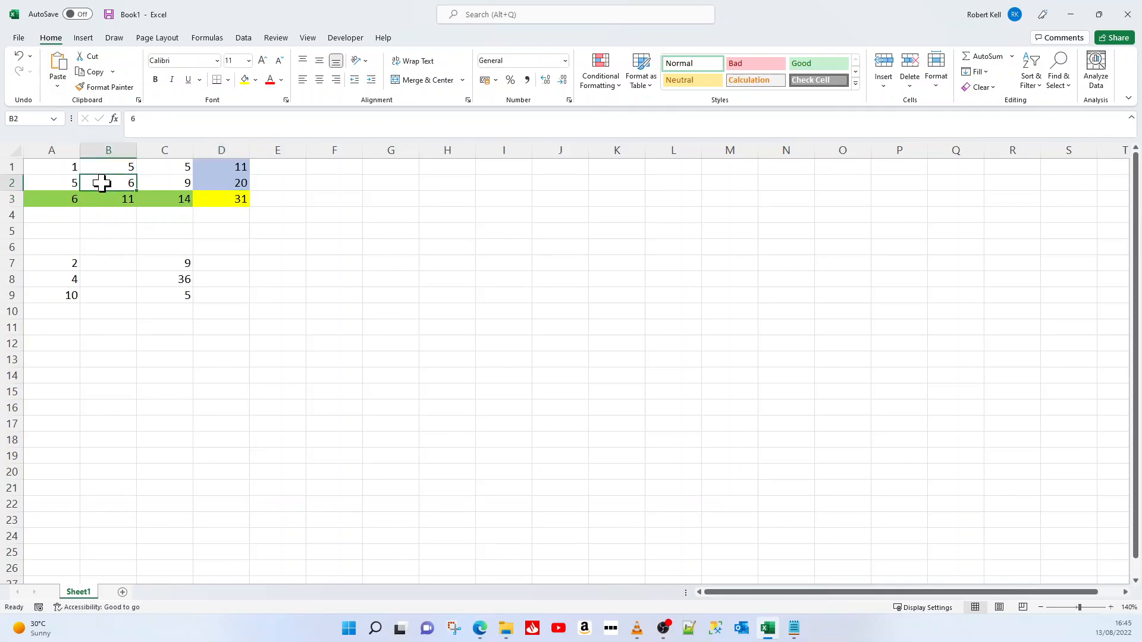
pyautogui.write('4')
pyautogui.press('Return')
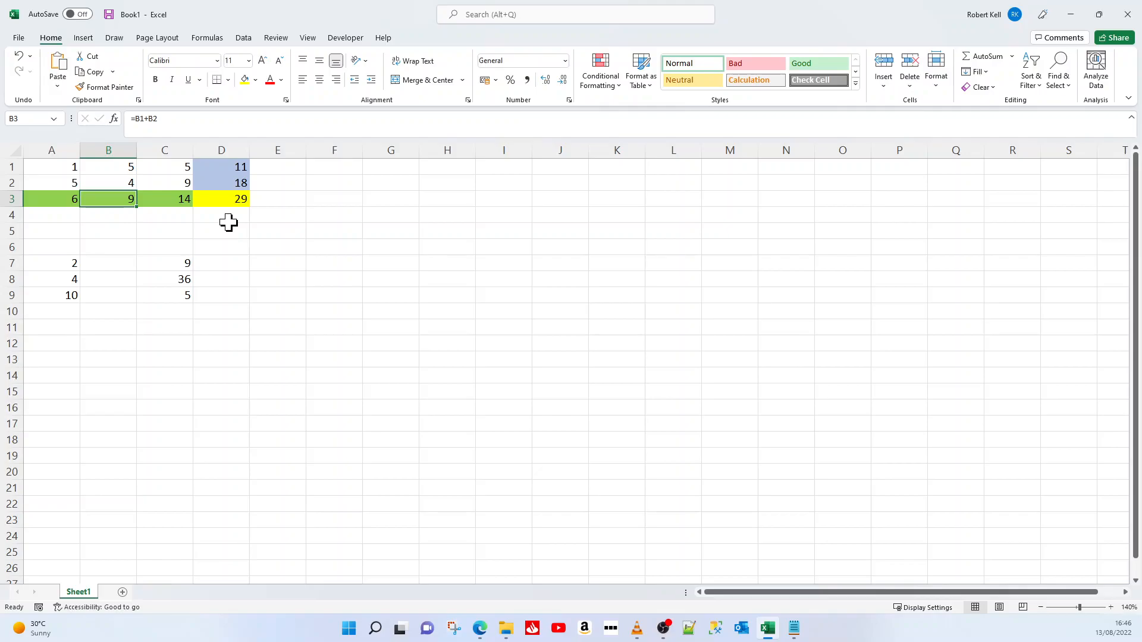
pyautogui.moveTo(228, 222); pyautogui.dragTo(141, 416)
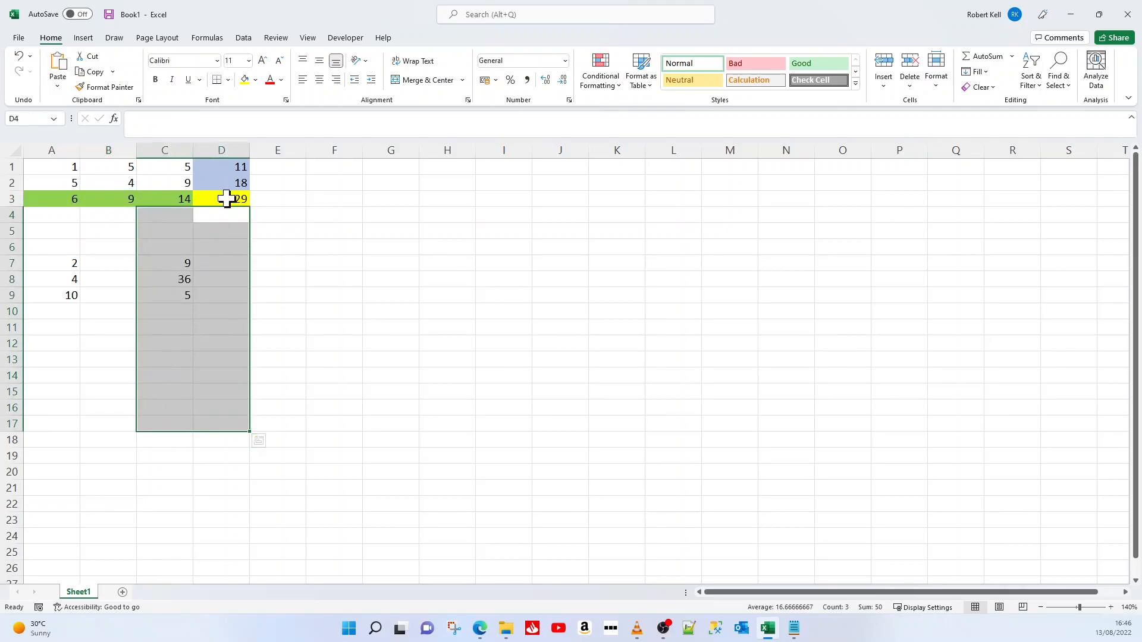
pyautogui.click(228, 237)
# Add a new worksheet and enter the label Total in its cell A1
pyautogui.click(123, 592)
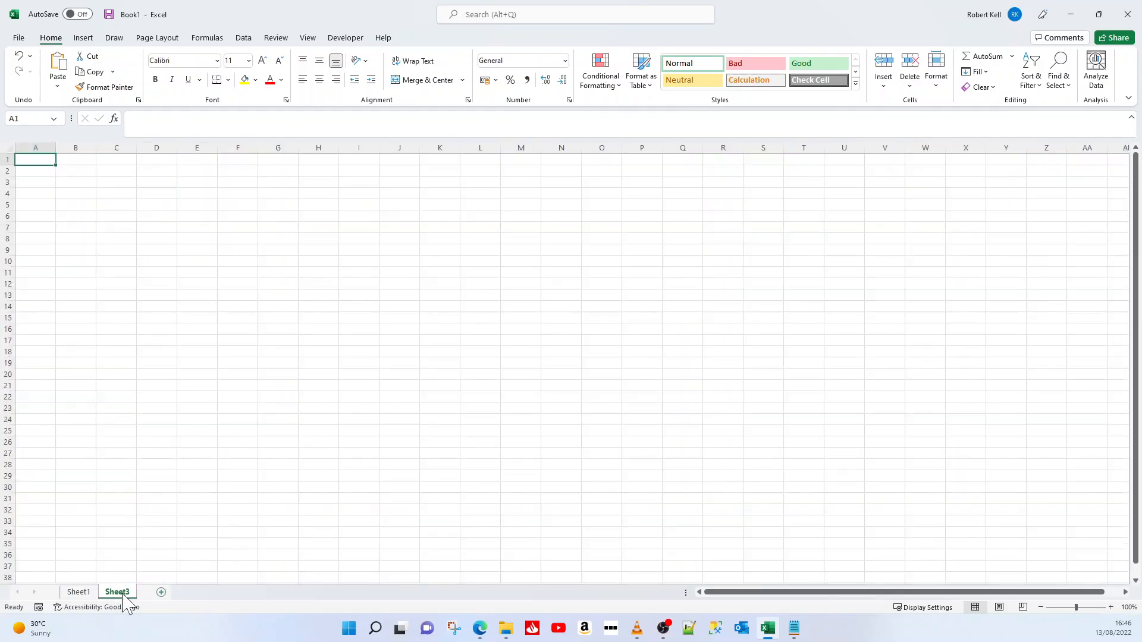
pyautogui.write('Total')
pyautogui.press('Return')
pyautogui.press('Up')
# Fill cell B1 beside the Total label on the new sheet with yellow
pyautogui.click(1110, 607)
pyautogui.click(1110, 608)
pyautogui.click(1110, 607)
pyautogui.click(1110, 607)
pyautogui.click(1110, 607)
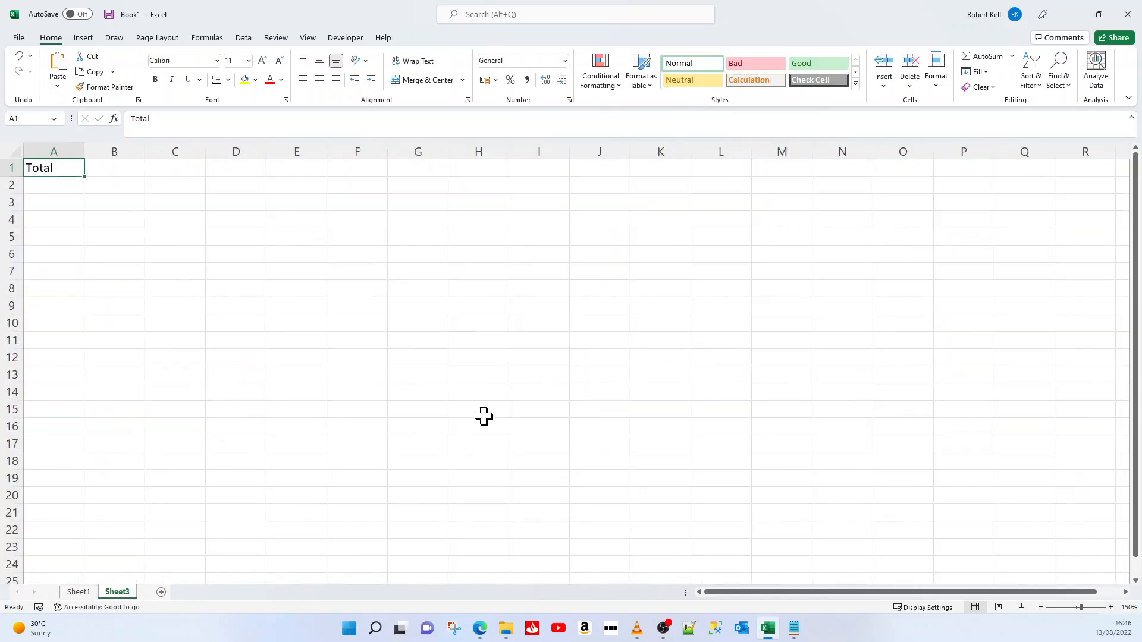
pyautogui.click(107, 171)
pyautogui.click(249, 79)
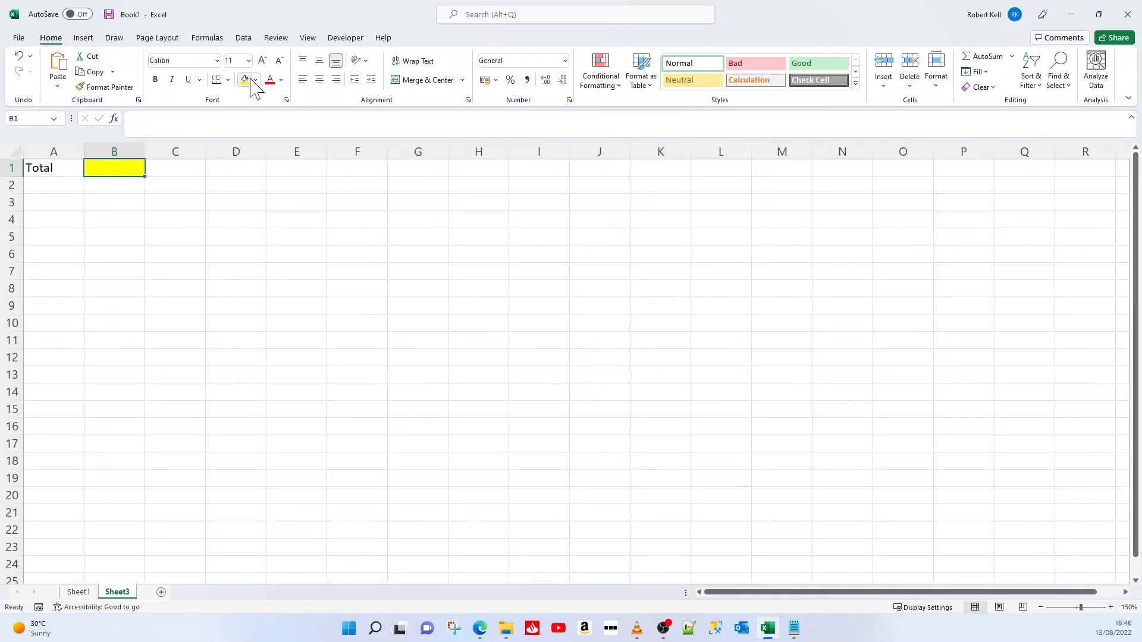
pyautogui.click(78, 592)
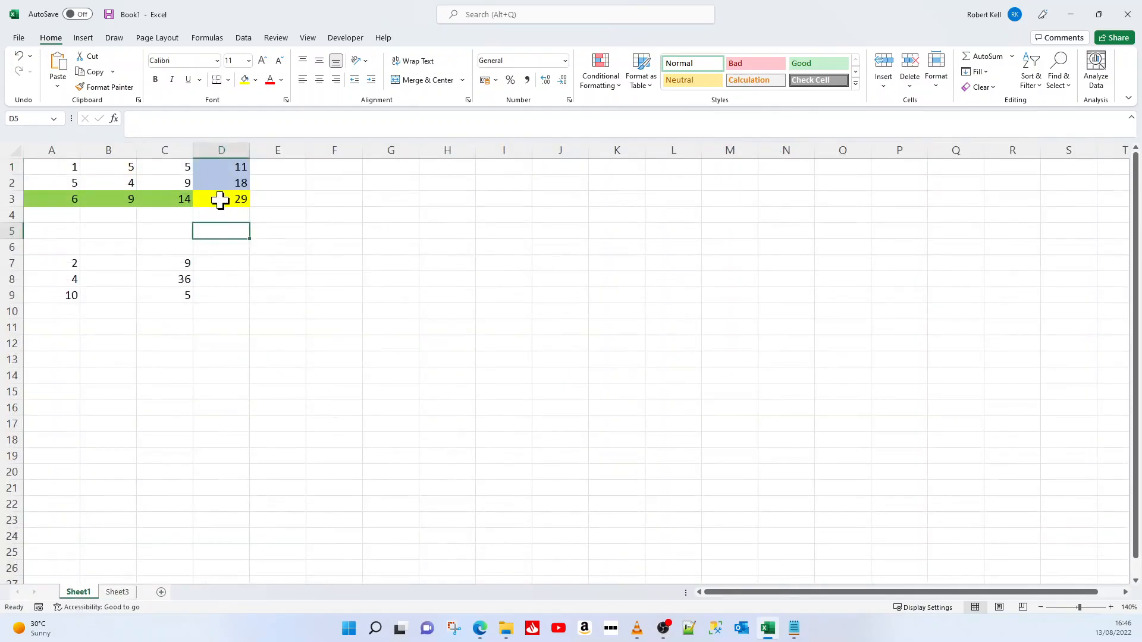
pyautogui.click(117, 592)
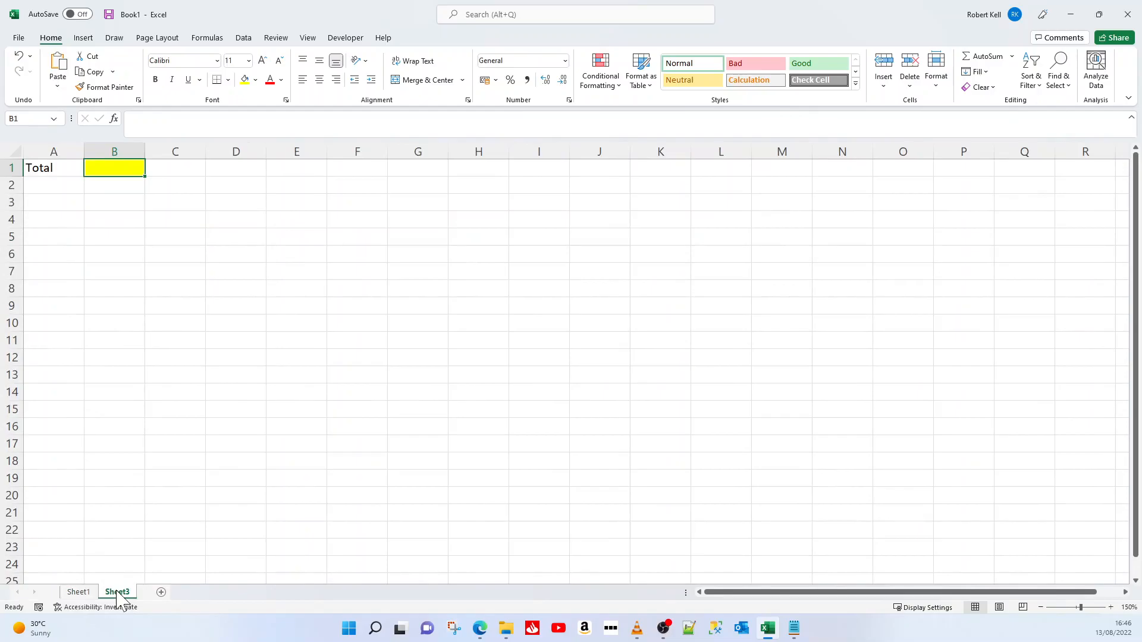
pyautogui.click(78, 592)
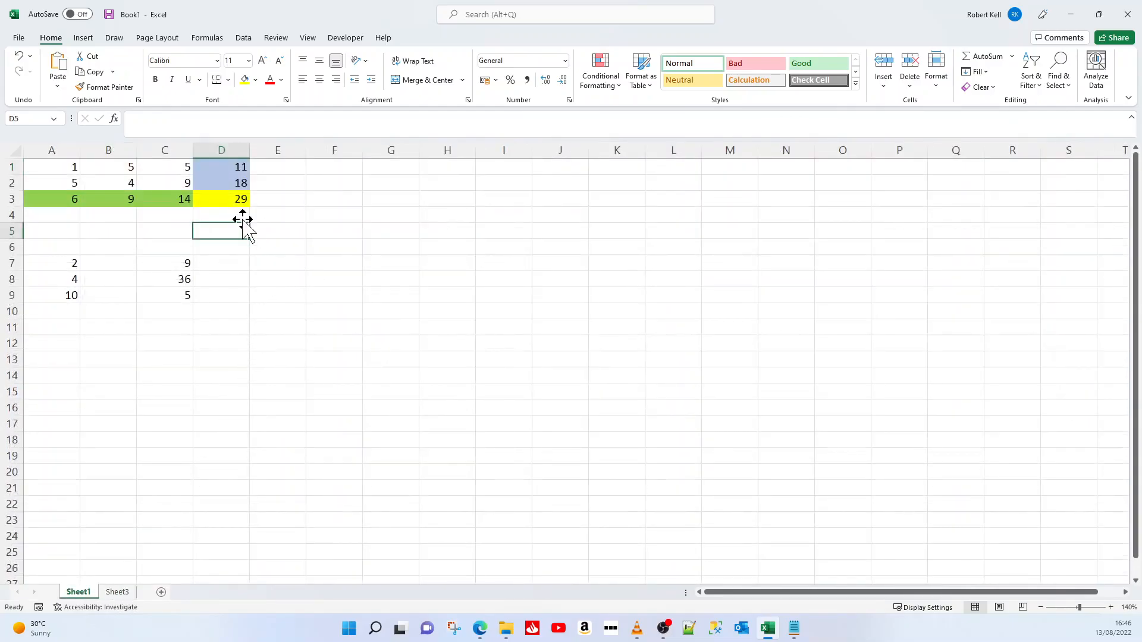
pyautogui.write('=')
pyautogui.click(276, 229)
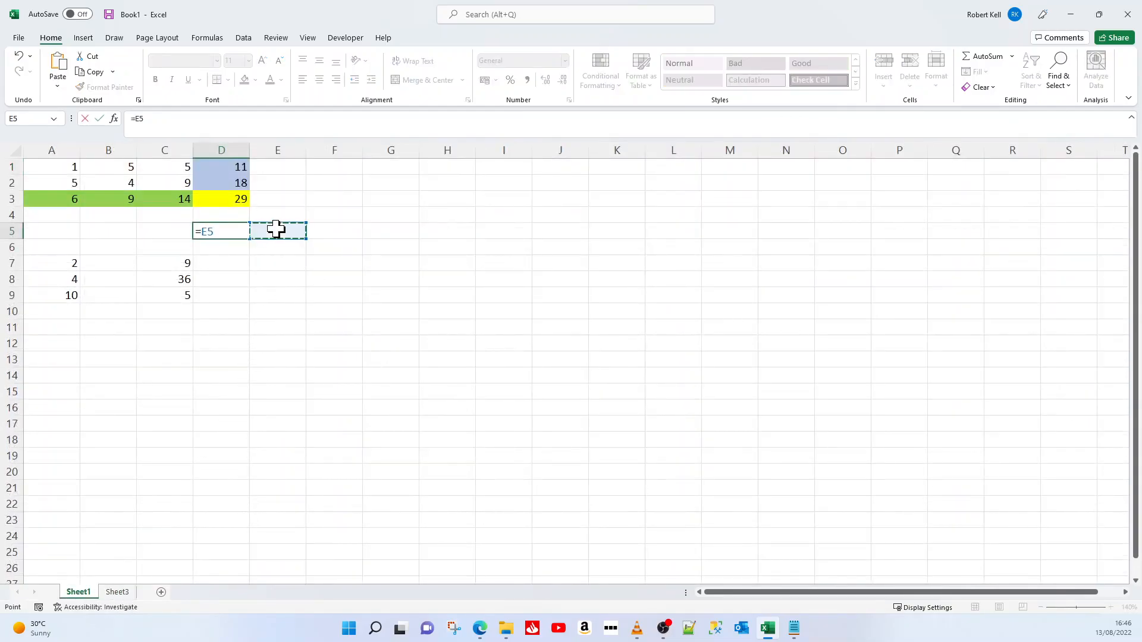
pyautogui.press('Escape')
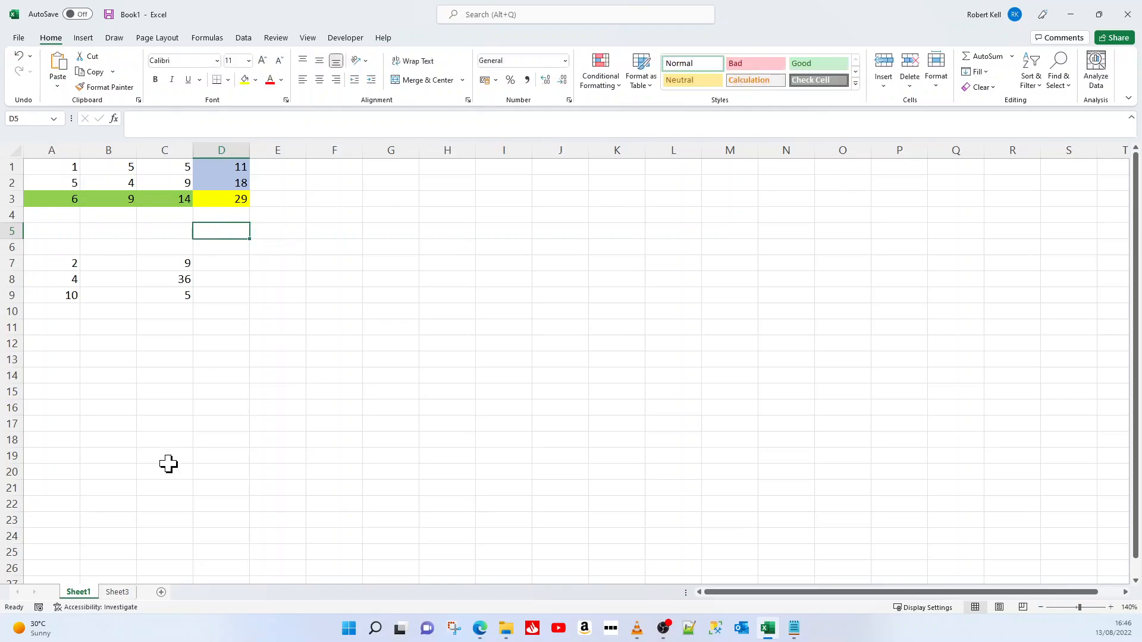
# Enter the formula =Sheet1!D3 in cell B1 of Sheet3 to link to the grand total, and select the cell to review it
pyautogui.click(124, 595)
pyautogui.write('=')
pyautogui.click(132, 119)
pyautogui.write('=')
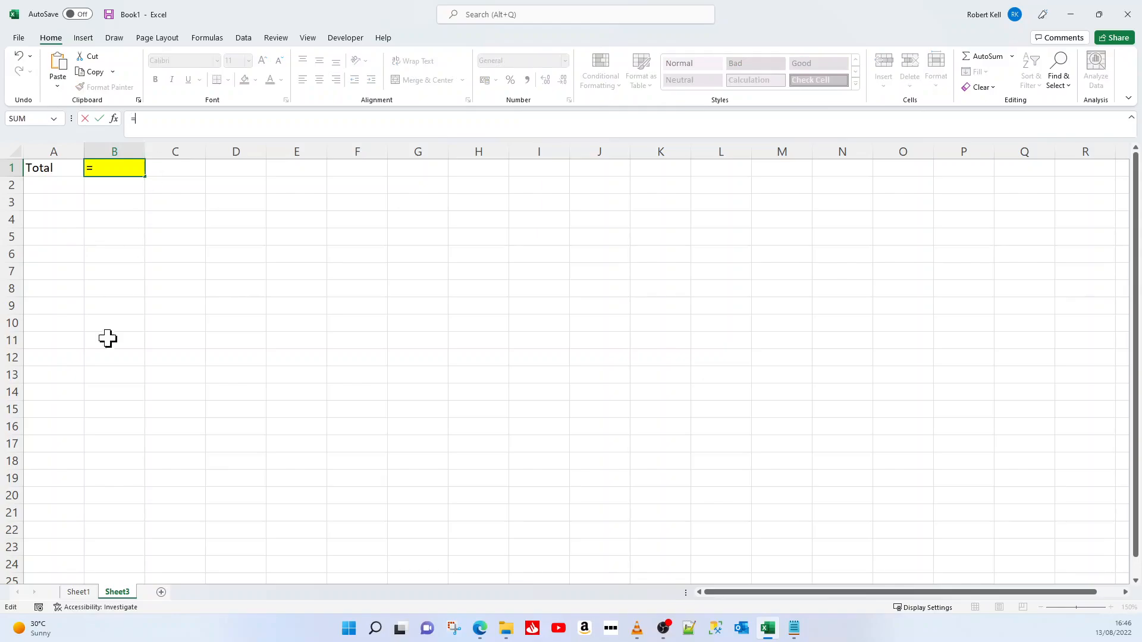
pyautogui.click(79, 592)
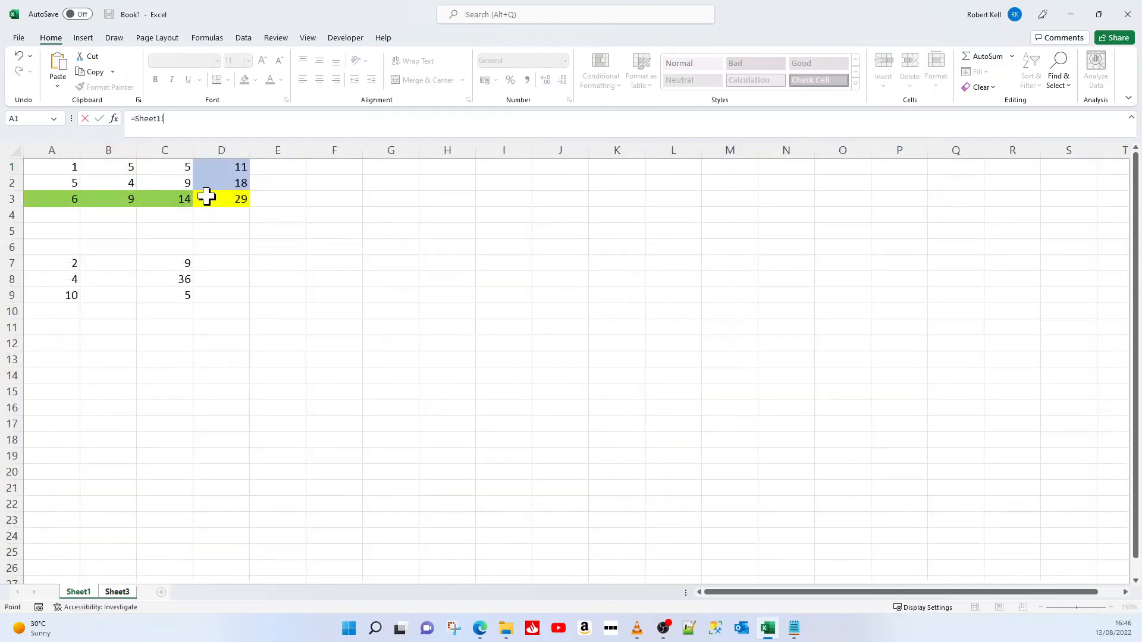
pyautogui.click(223, 204)
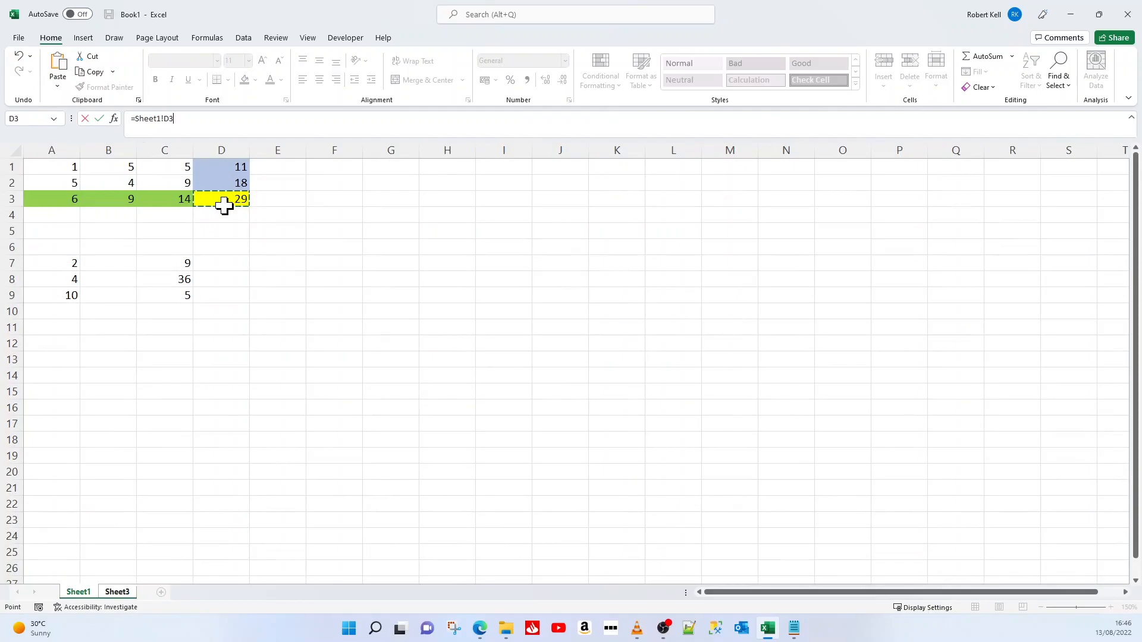
pyautogui.press('Return')
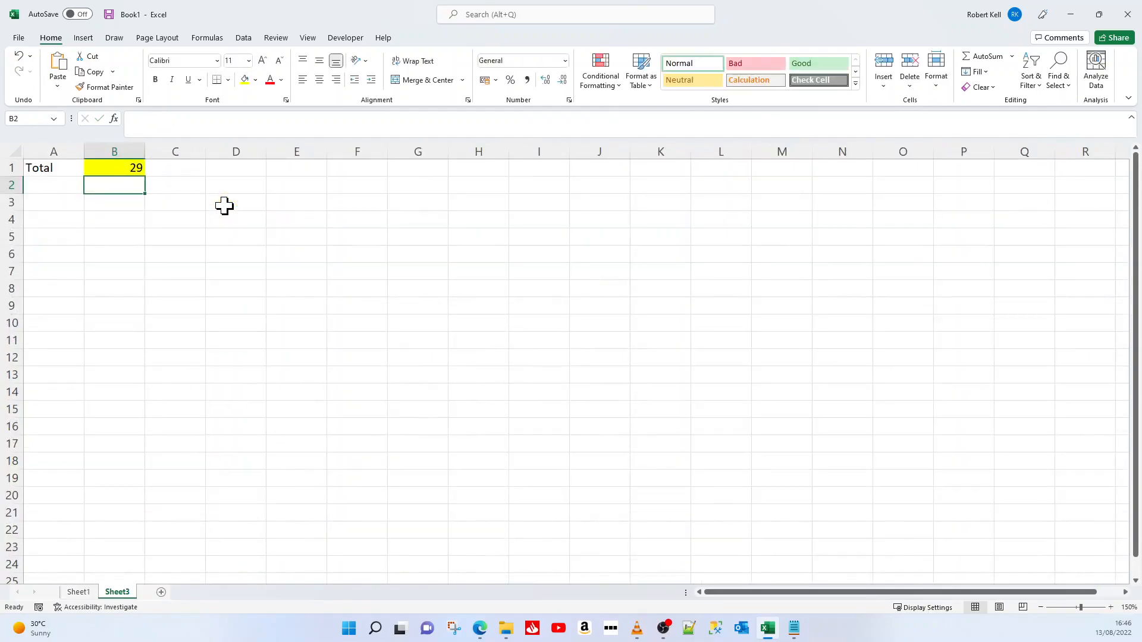
pyautogui.click(106, 168)
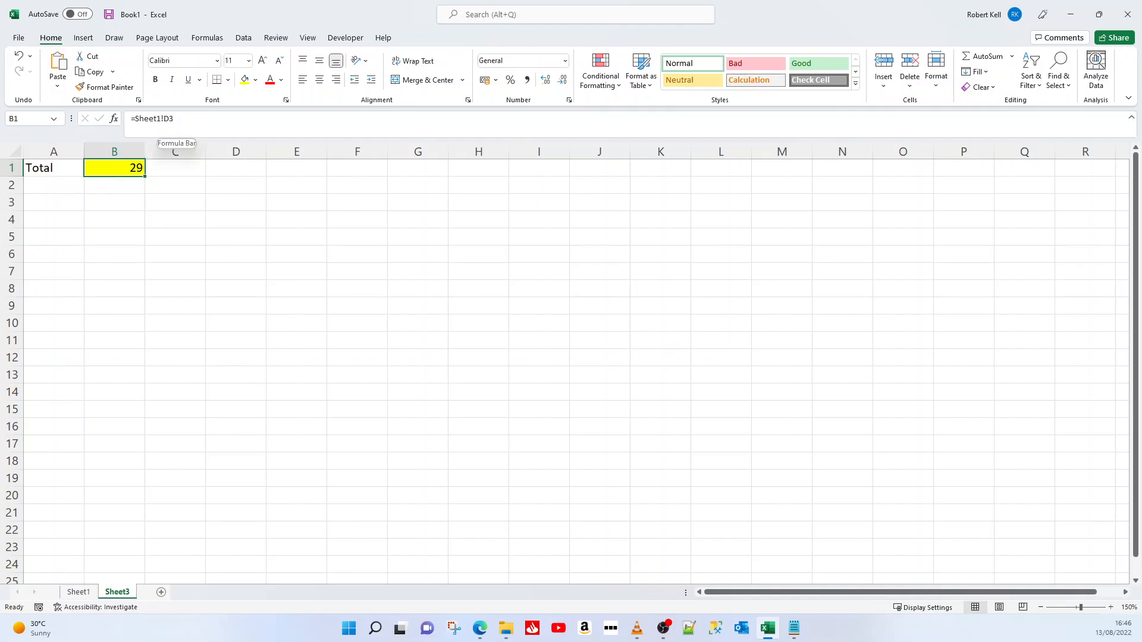
# Change cell A1 on Sheet1 to 3 and check the grand total in D3 and the linked total on Sheet3
pyautogui.click(78, 592)
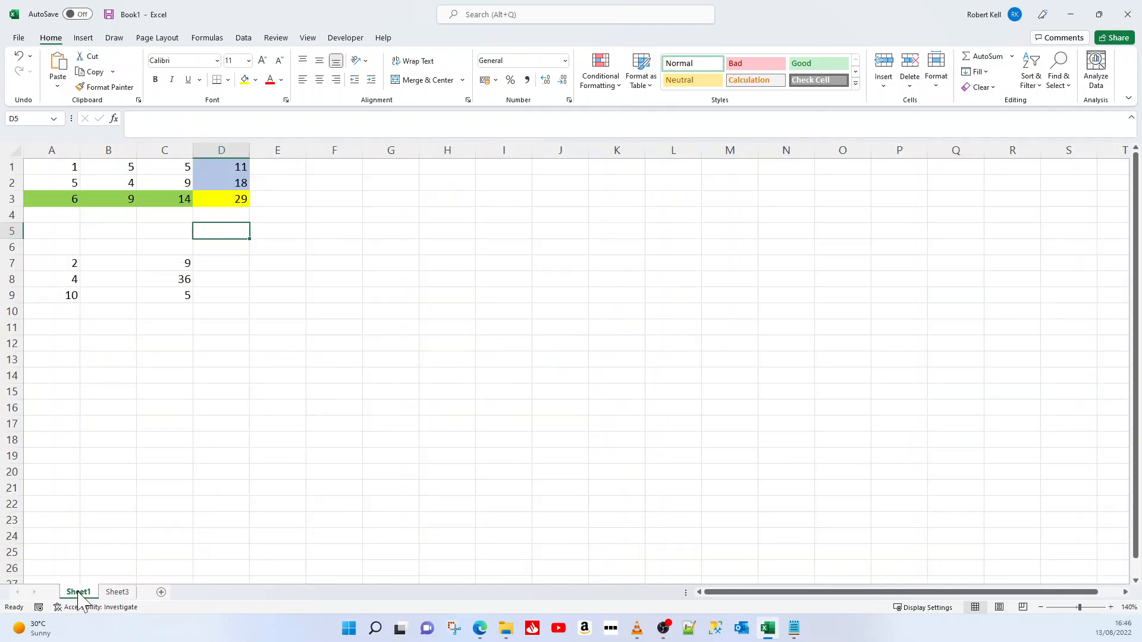
pyautogui.click(64, 168)
pyautogui.write('3')
pyautogui.press('Return')
pyautogui.click(219, 198)
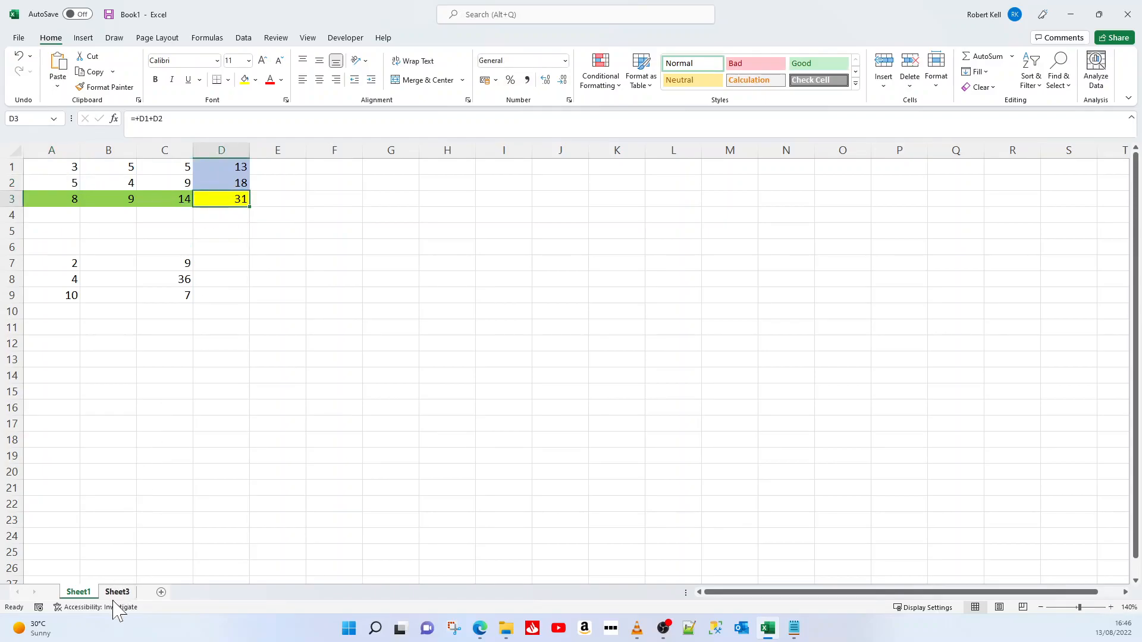
pyautogui.click(116, 593)
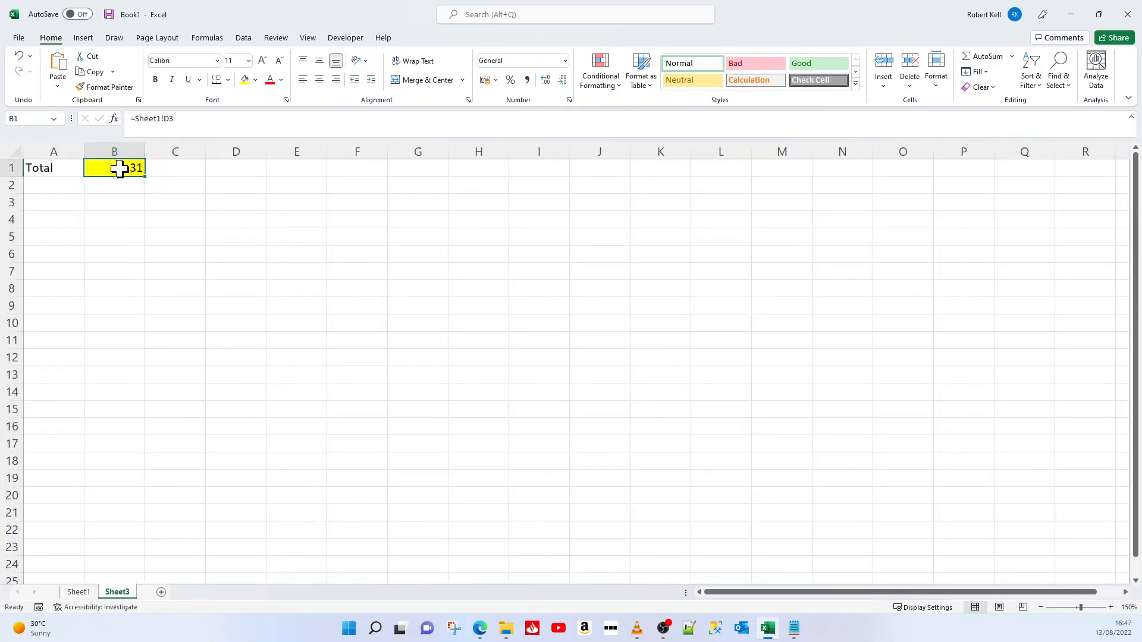